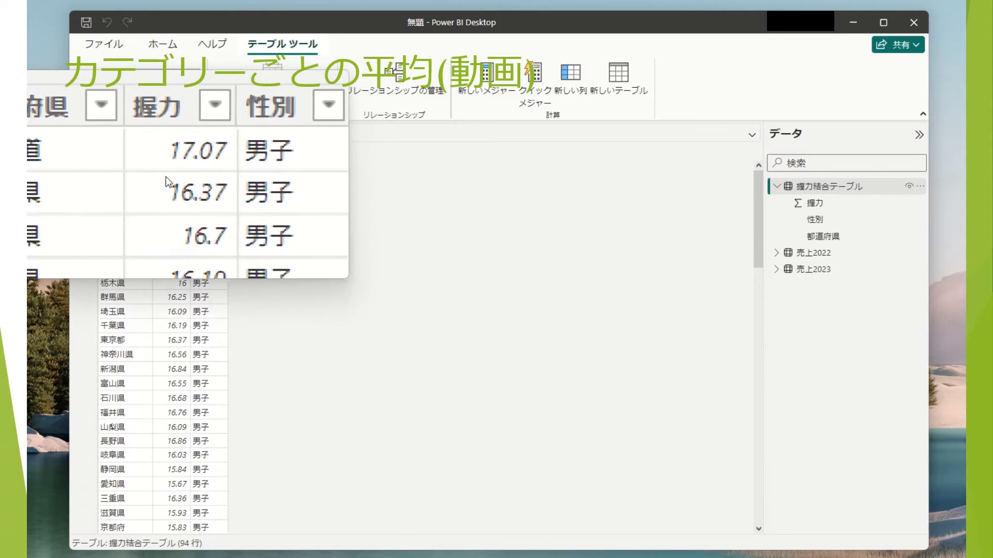
- Add a quick measure to 握力結合テーブル using カテゴリごとの平均, with 握力 as the base value and 性別 as the category
scroll(176, 175, down, 3)
scroll(169, 219, down, 15)
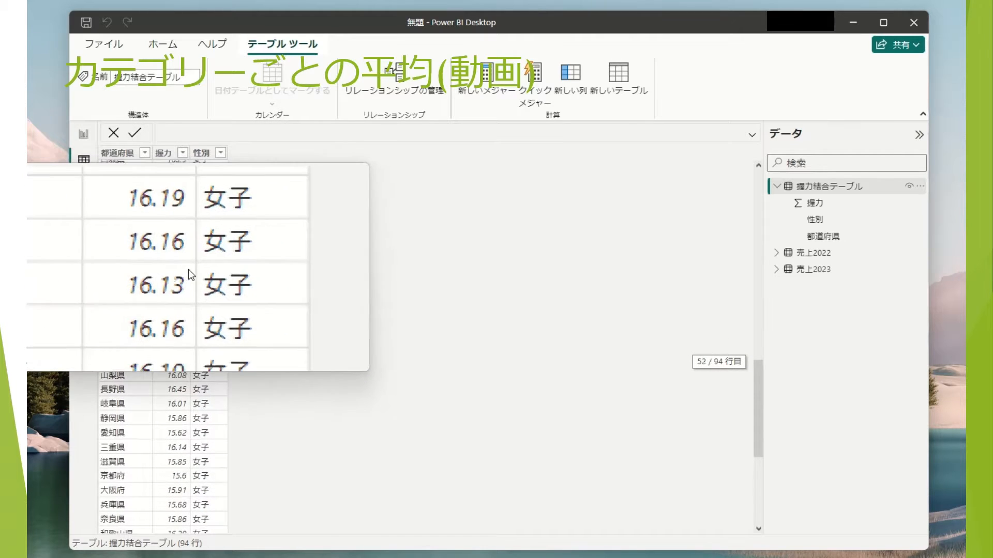
scroll(156, 263, down, 6)
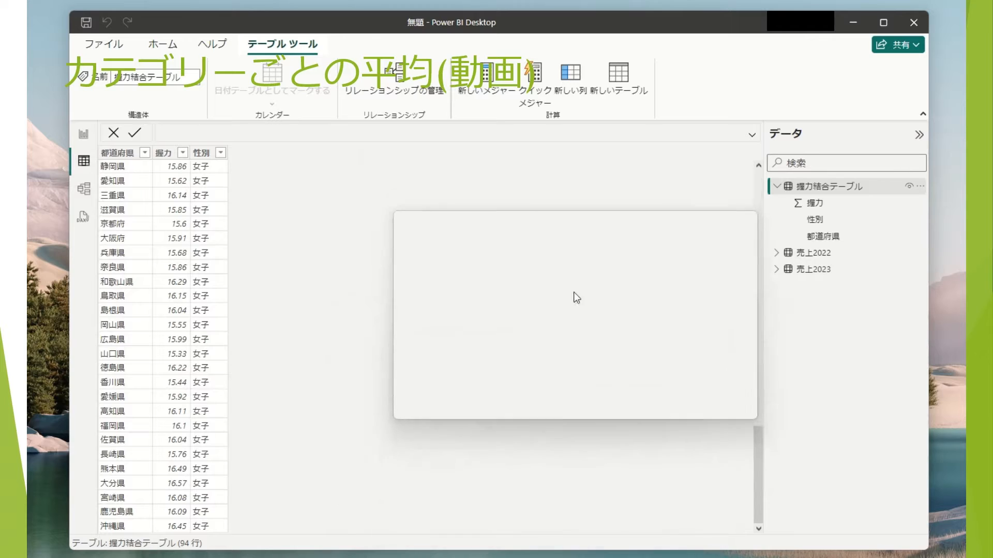
click(535, 83)
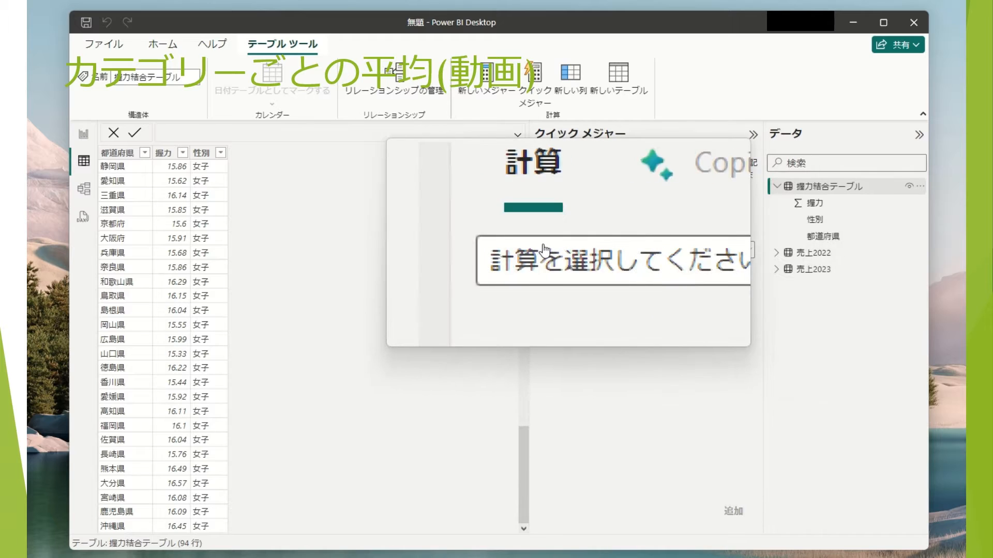
click(579, 257)
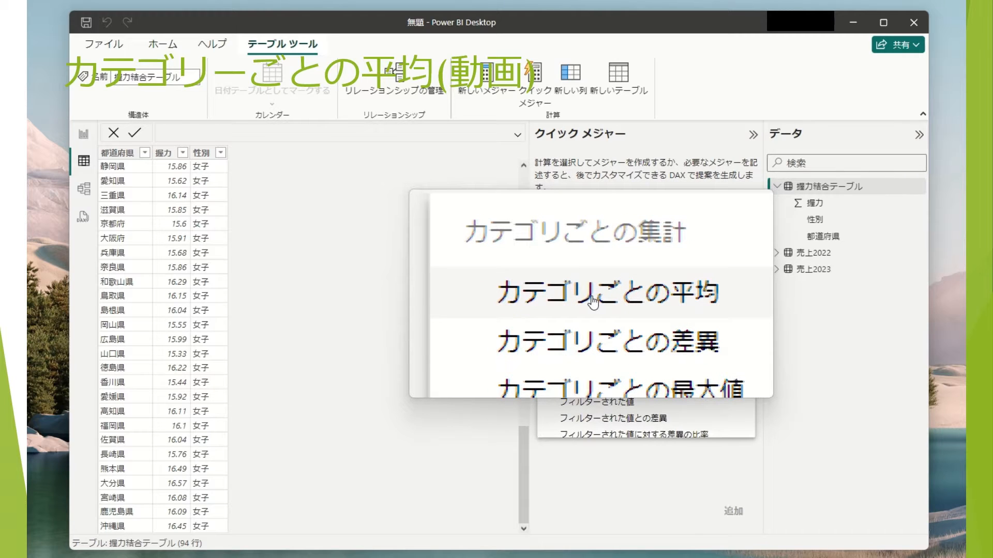
click(593, 302)
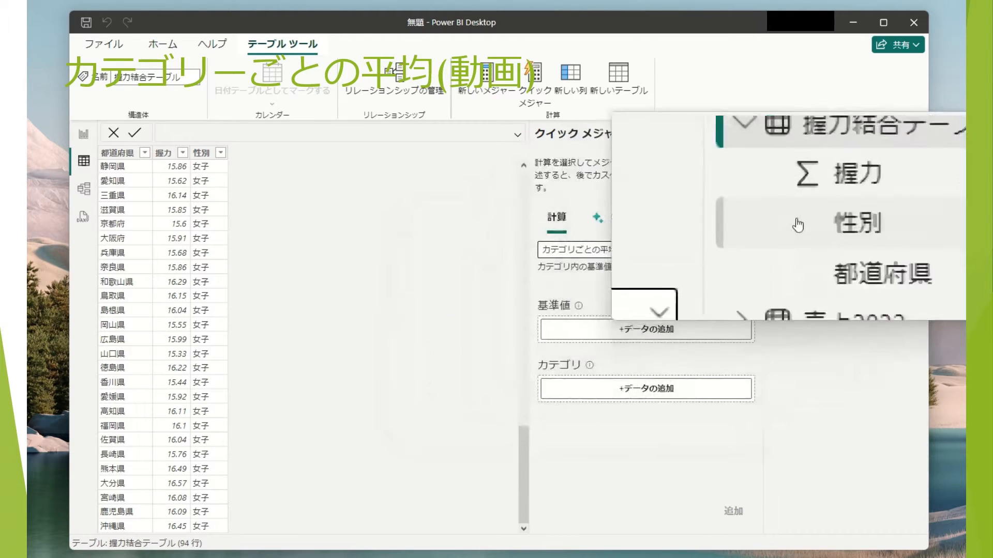
drag(812, 206, 646, 331)
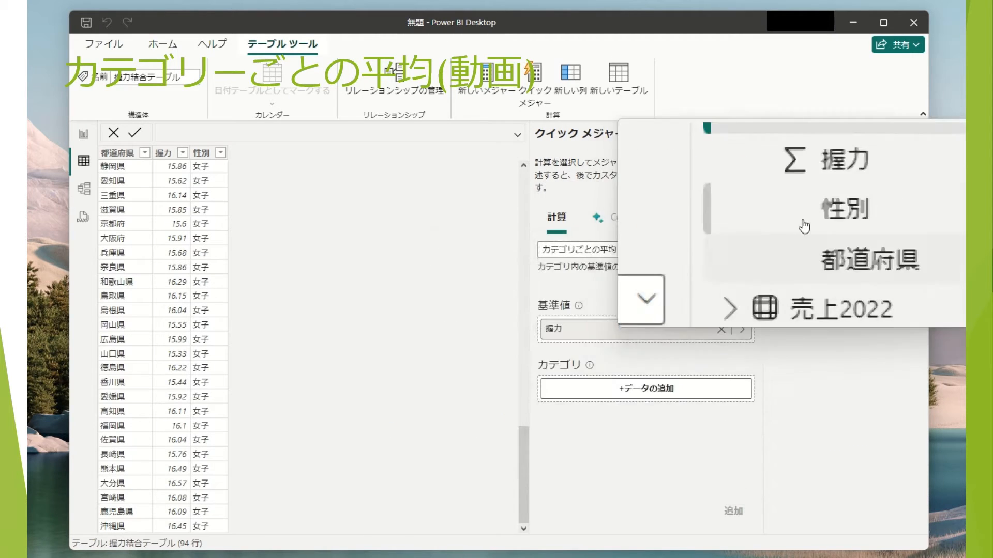
drag(812, 220, 645, 391)
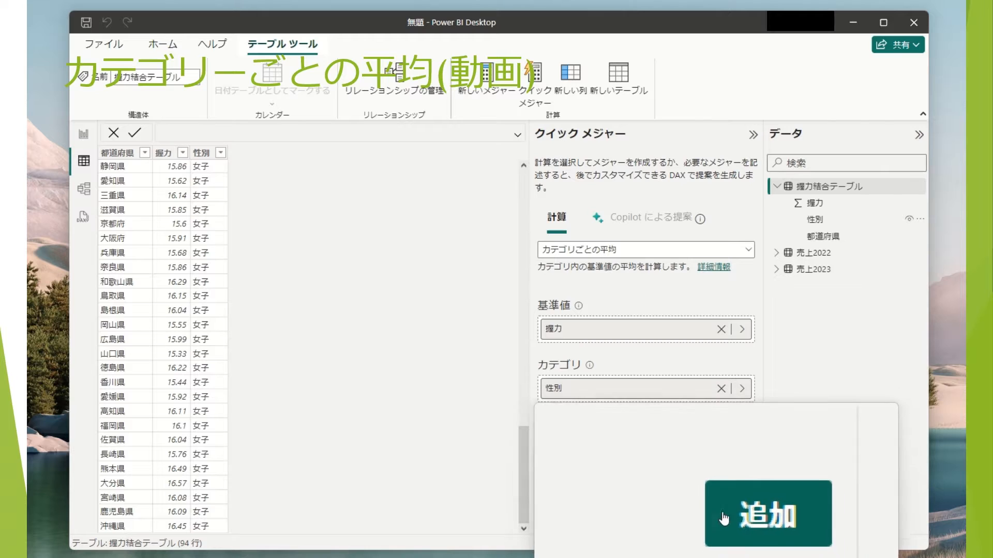
click(730, 512)
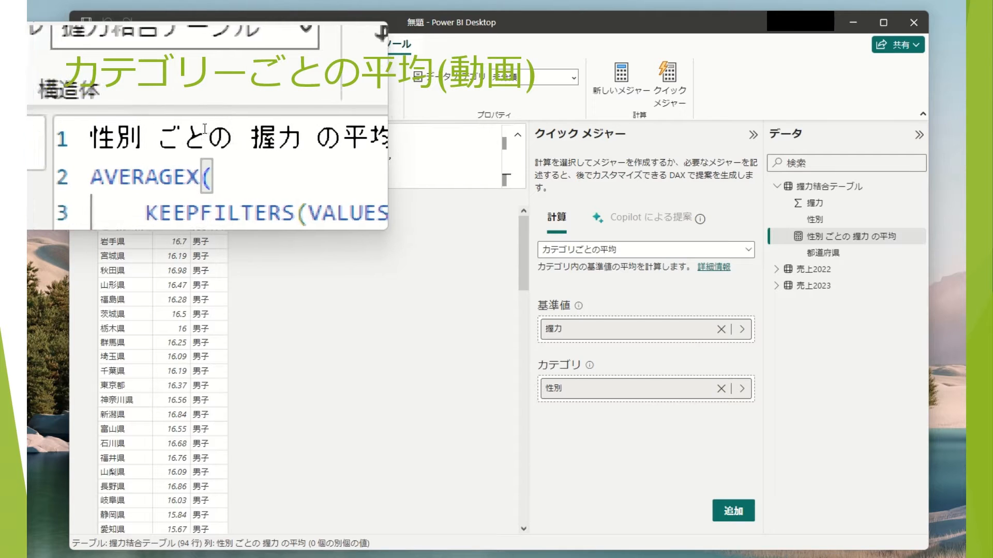
- Rename the new average measure in its formula to 性別・平均 and commit it
click(187, 131)
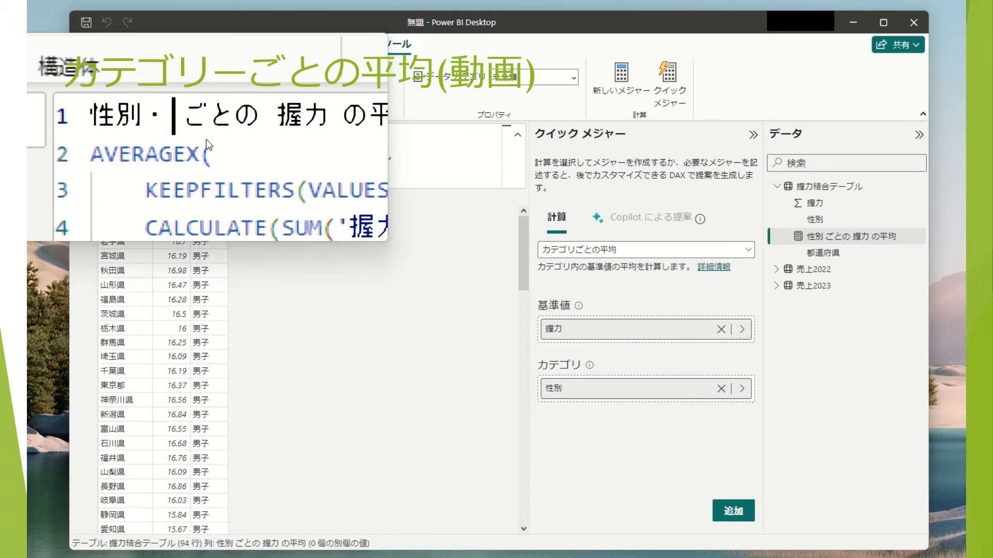
key(Delete)
key(Delete)
key(Delete)
key(Delete)
key(Delete)
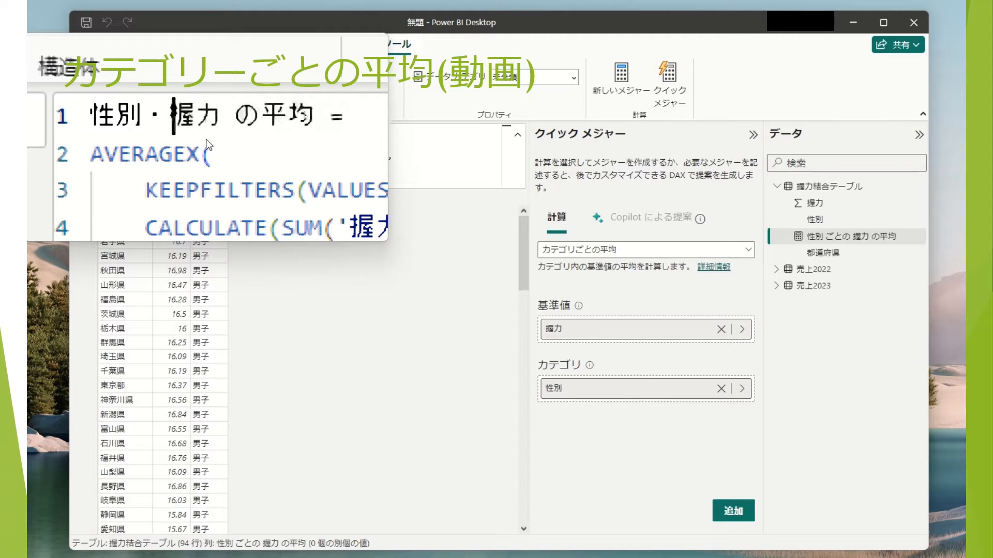
key(Delete)
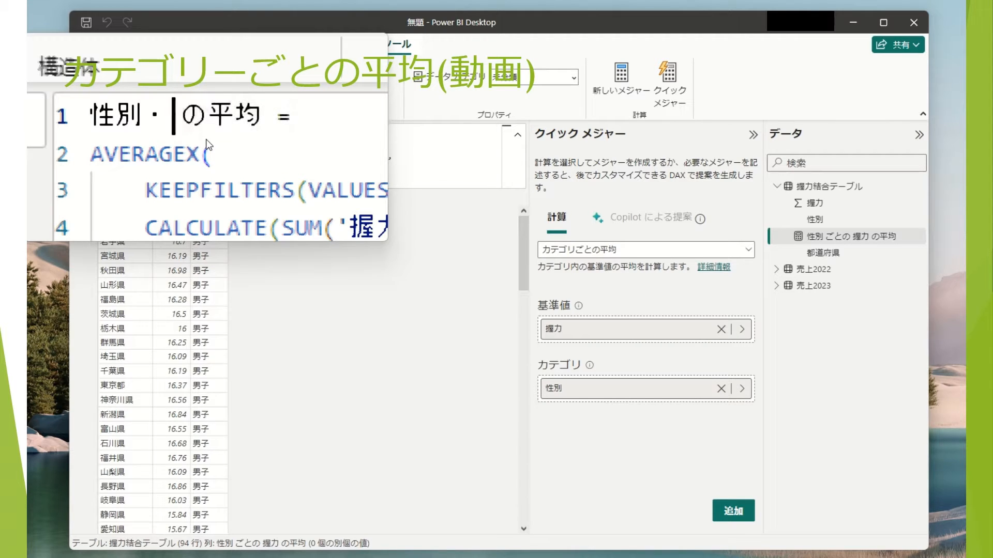
key(Delete)
key(Delete)
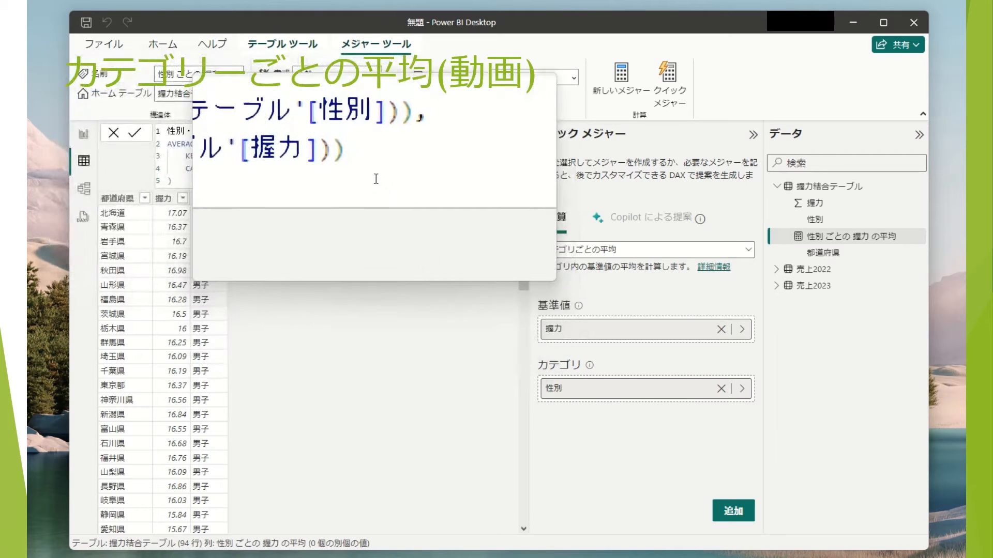
key(Return)
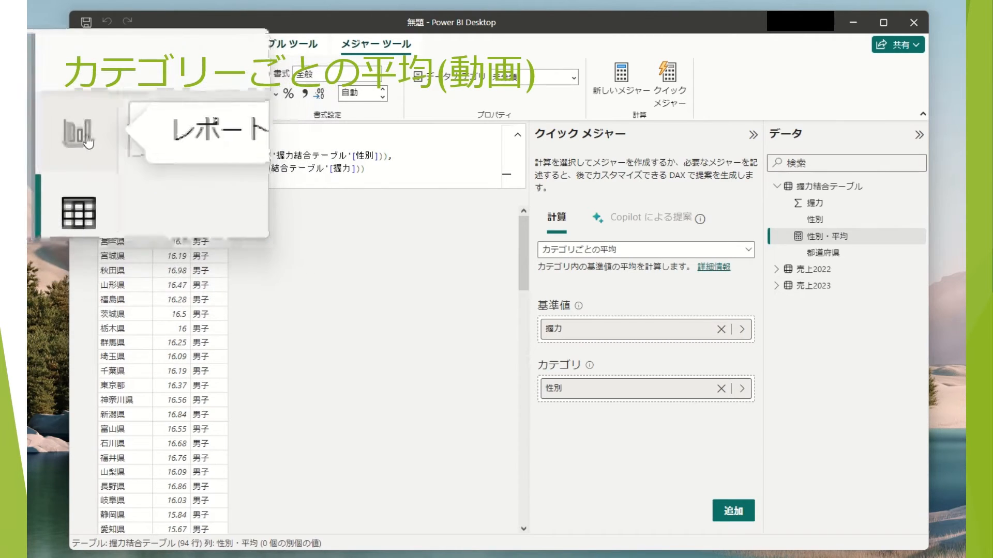
- Build a matrix on the report page with 都道府県 as rows, 性別 as columns and 性別・平均 as values
click(84, 135)
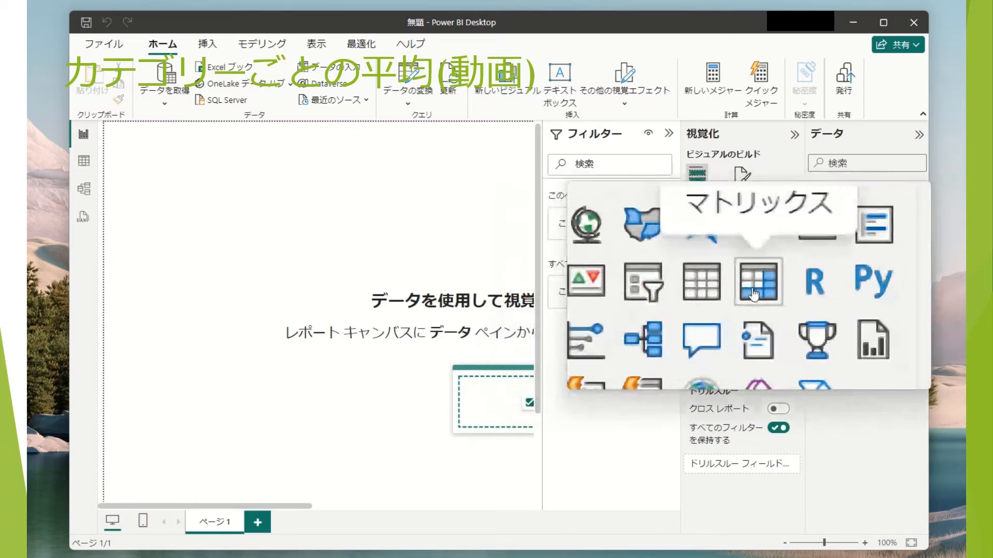
click(752, 285)
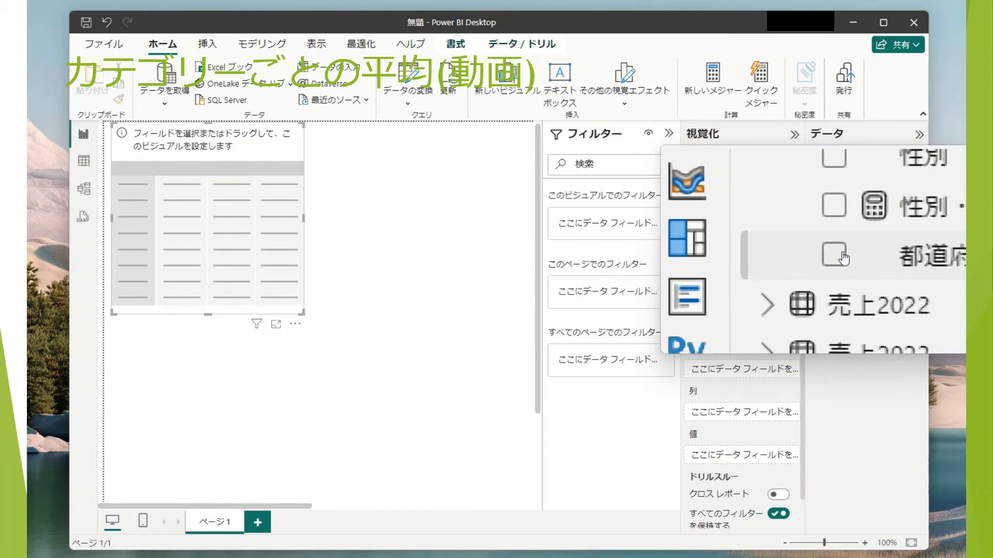
click(842, 257)
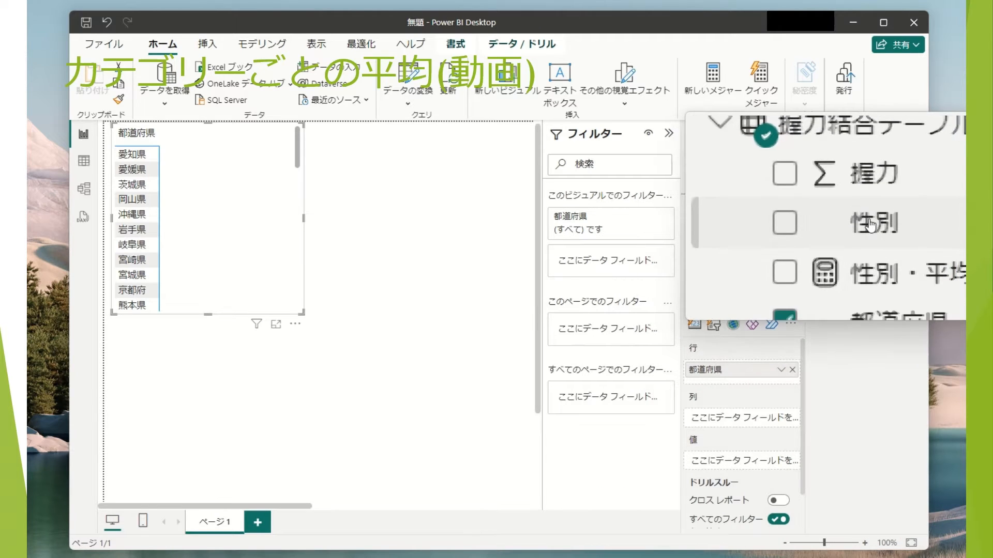
drag(868, 219, 730, 416)
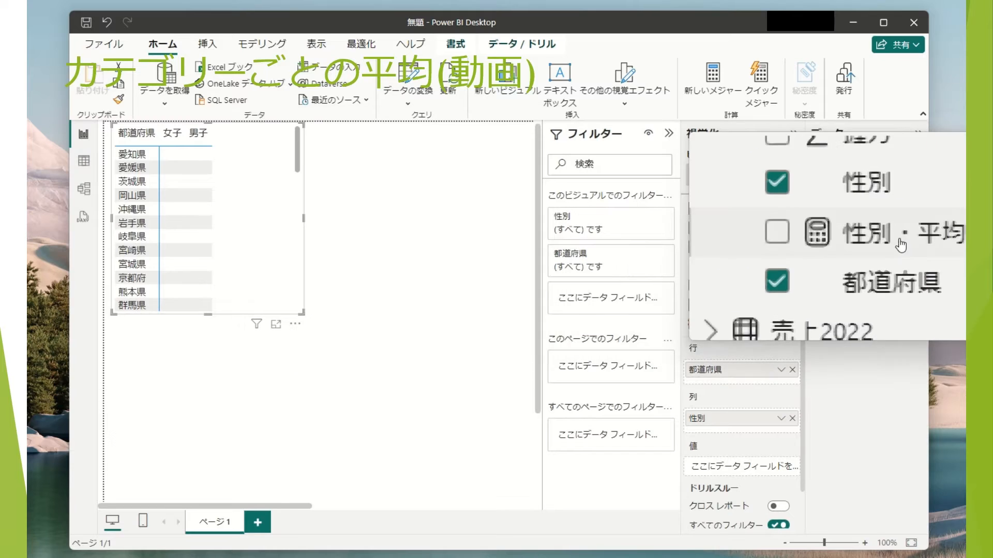
drag(879, 237, 743, 472)
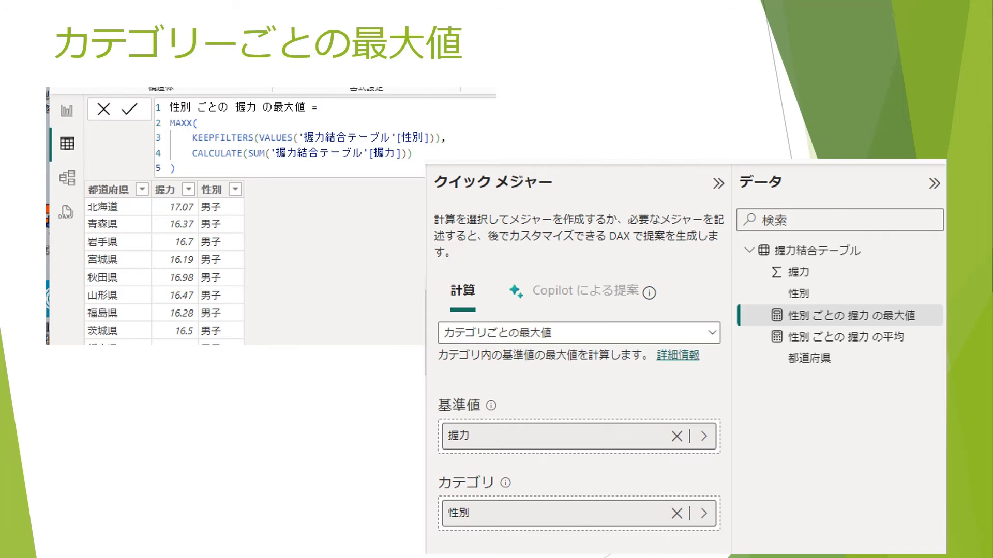
key(Right)
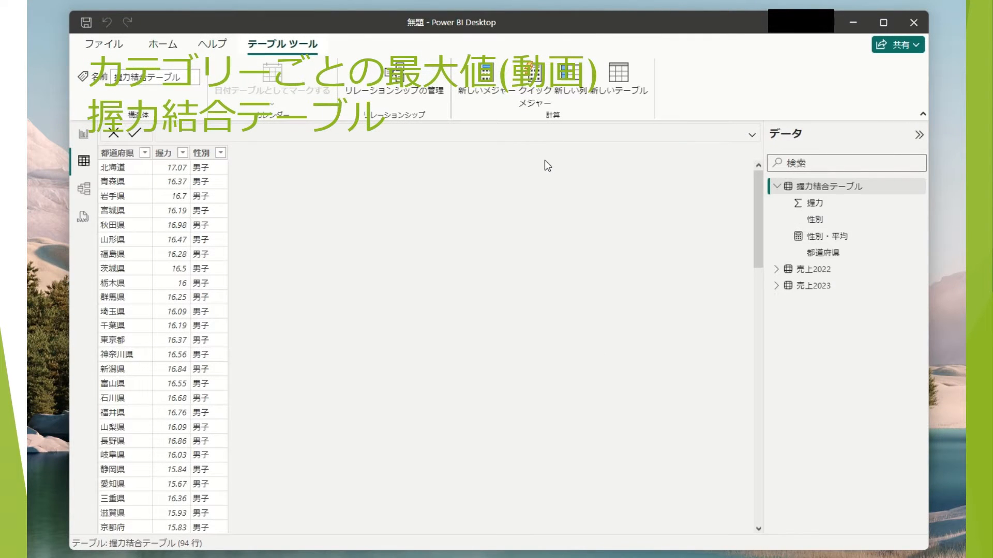
- Add a quick measure to 握力結合テーブル using カテゴリごとの最大値, with 握力 as the base value and 性別 as the category
click(541, 89)
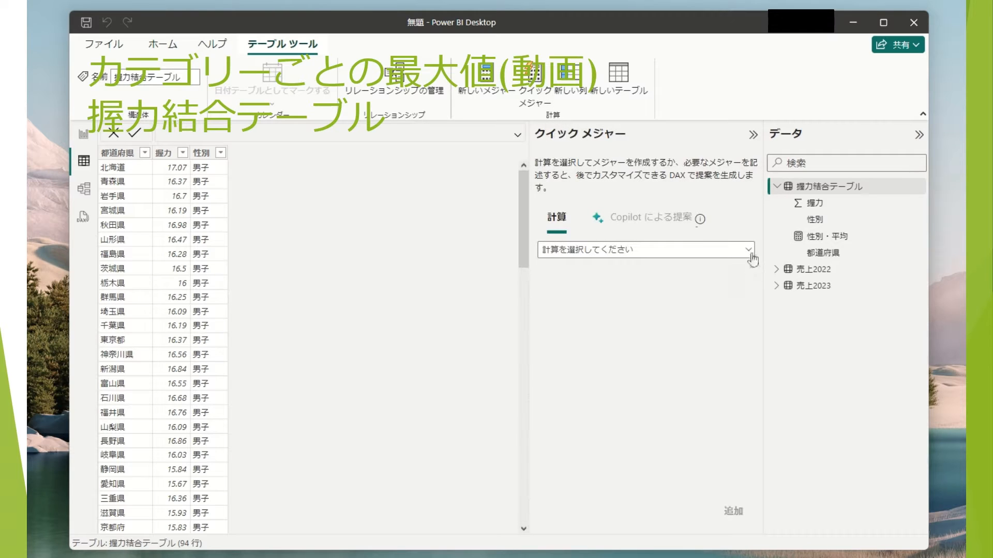
click(741, 252)
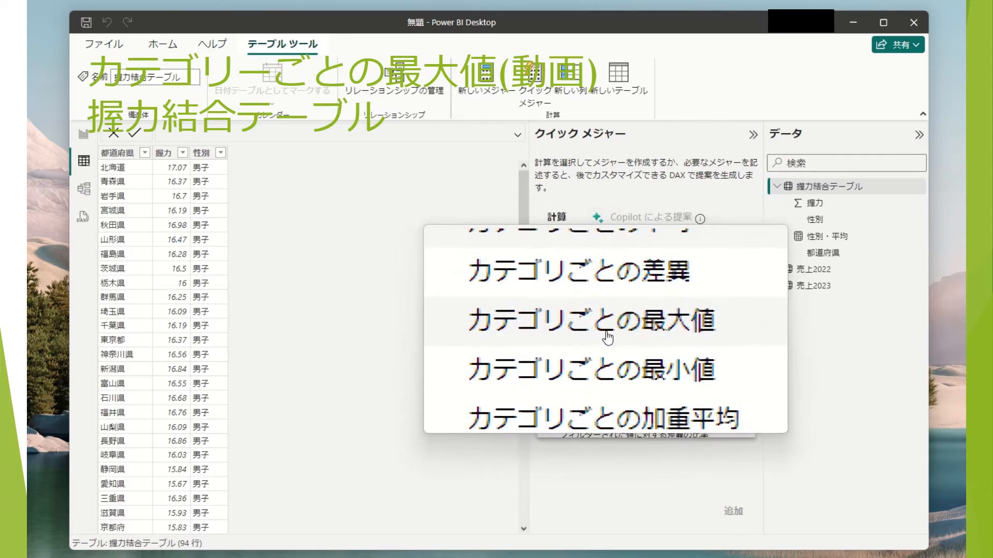
click(609, 336)
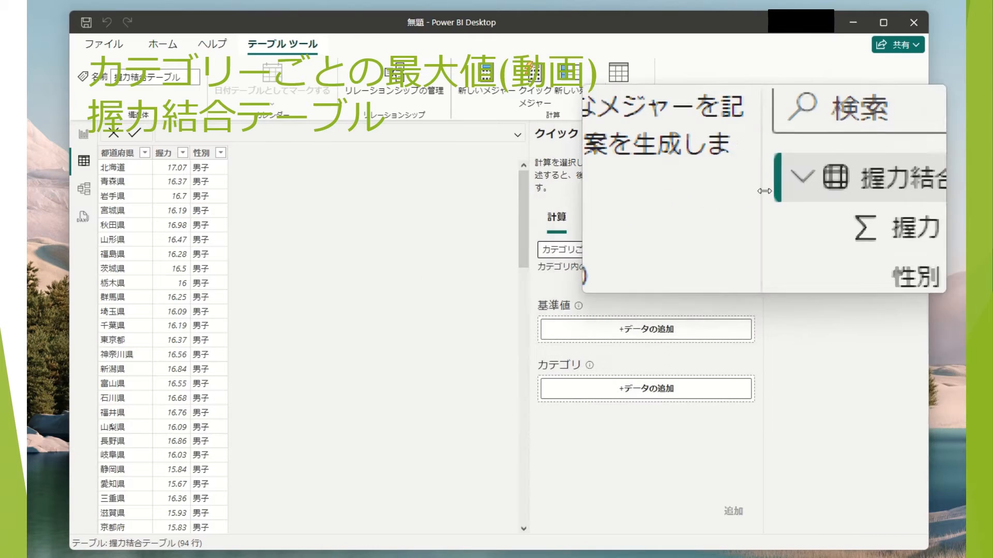
drag(781, 211, 651, 337)
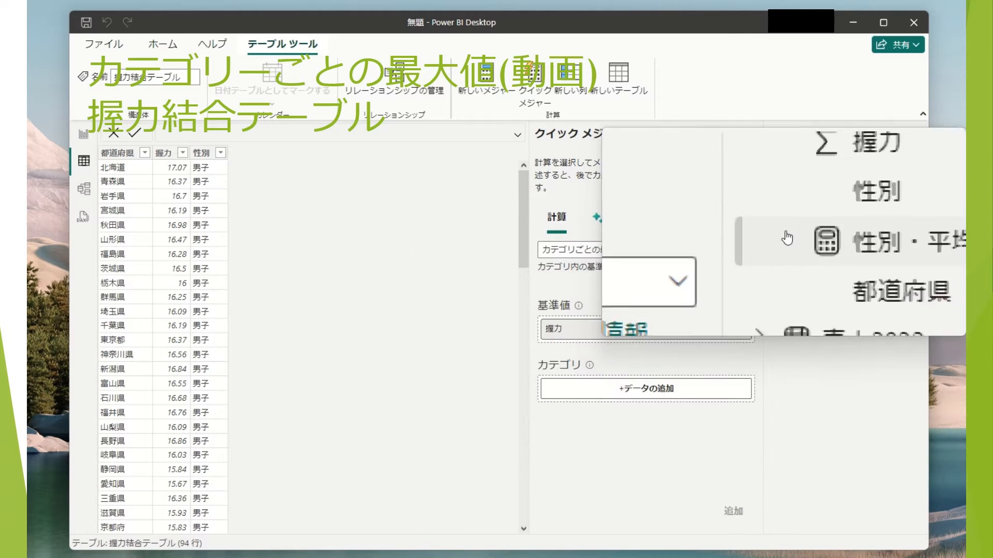
drag(821, 223, 641, 389)
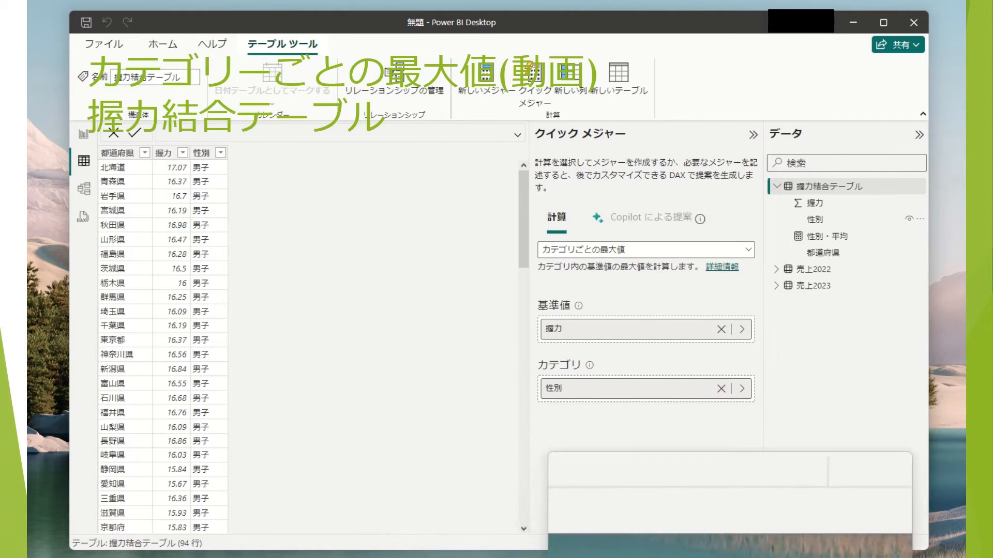
click(729, 513)
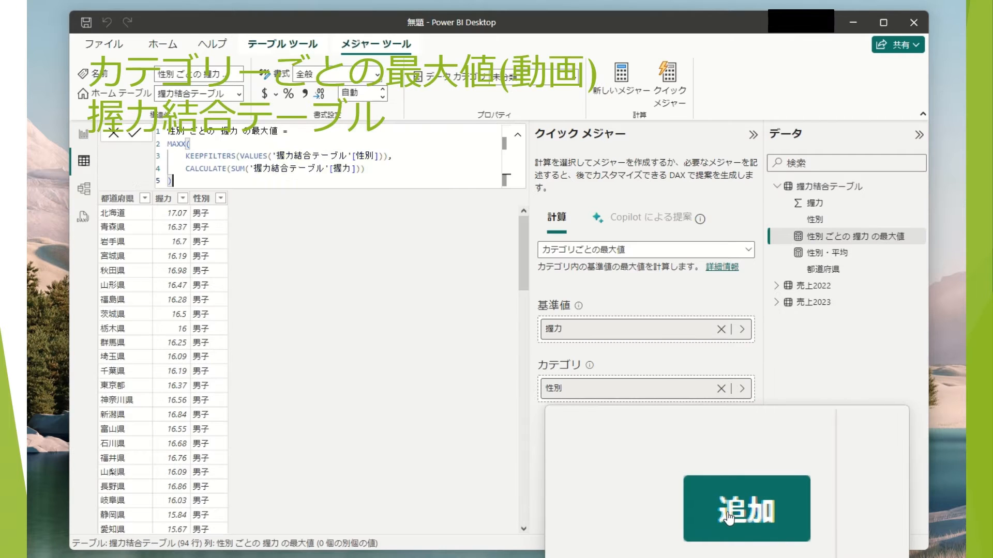
- Rename the new maximum measure in its formula to 性別・最大値 and commit it
click(189, 130)
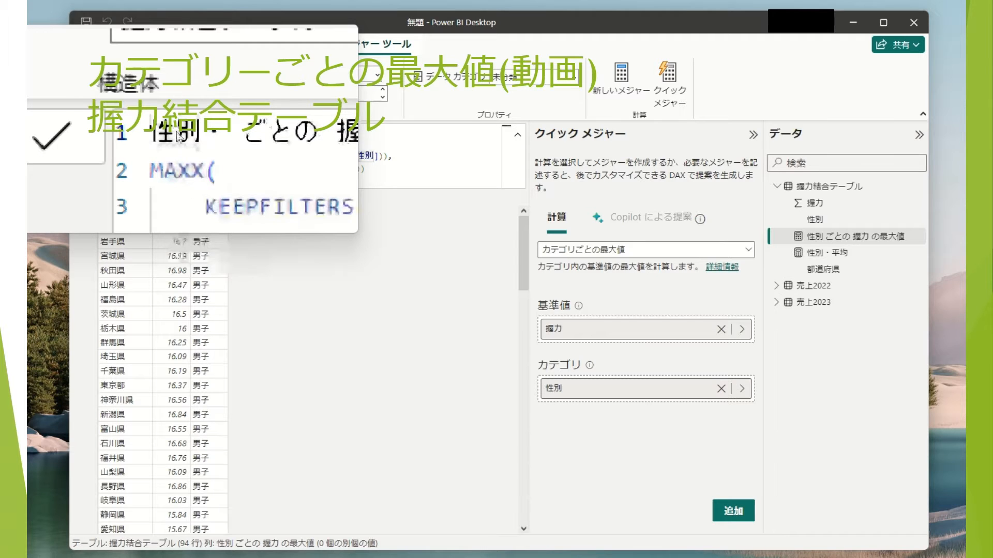
text(・)
key(Delete)
key(Delete)
key(Delete)
key(Delete)
key(Delete)
key(Delete)
key(Delete)
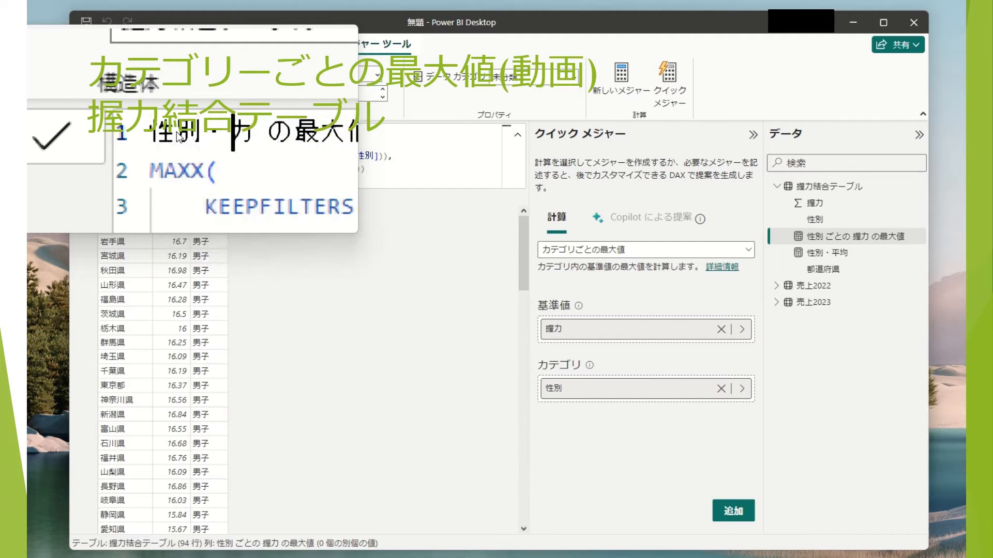
key(Delete)
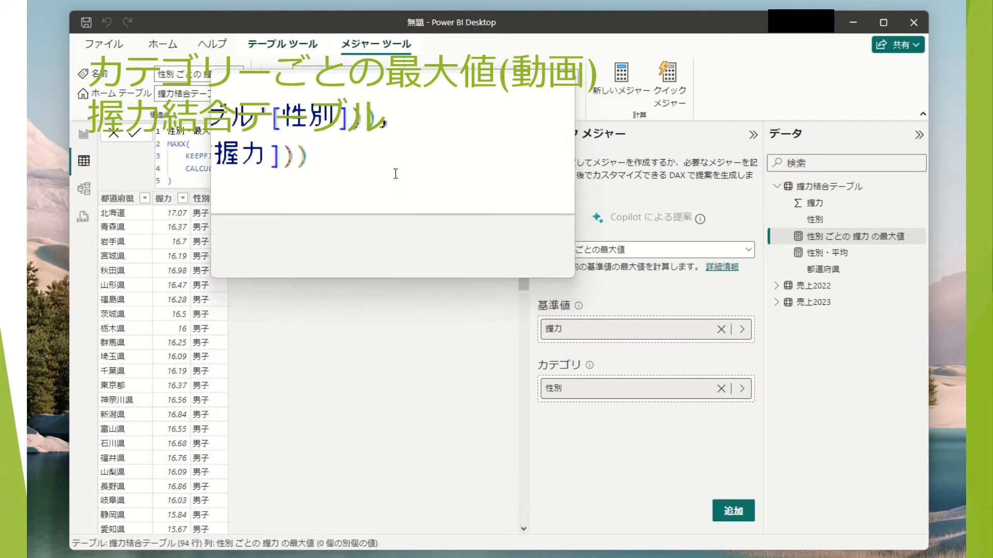
click(396, 173)
key(Return)
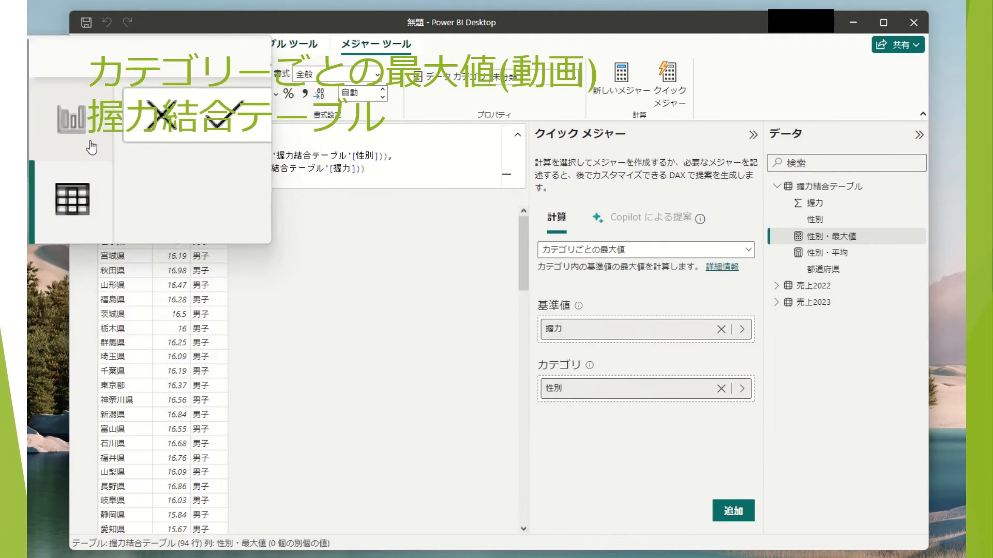
- Build a matrix on a new report page with 都道府県 as rows, 性別 as columns and 性別・最大値 as values
click(83, 134)
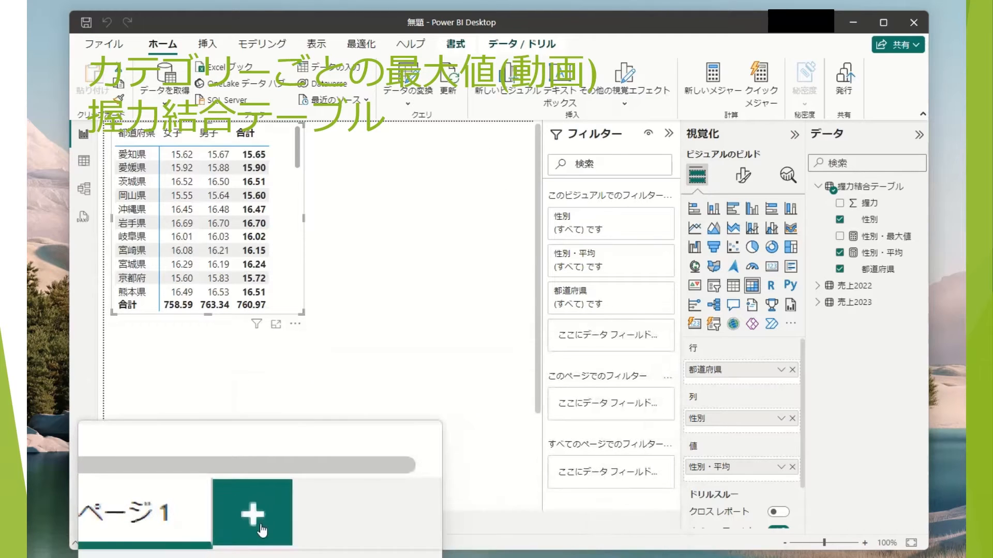
click(317, 523)
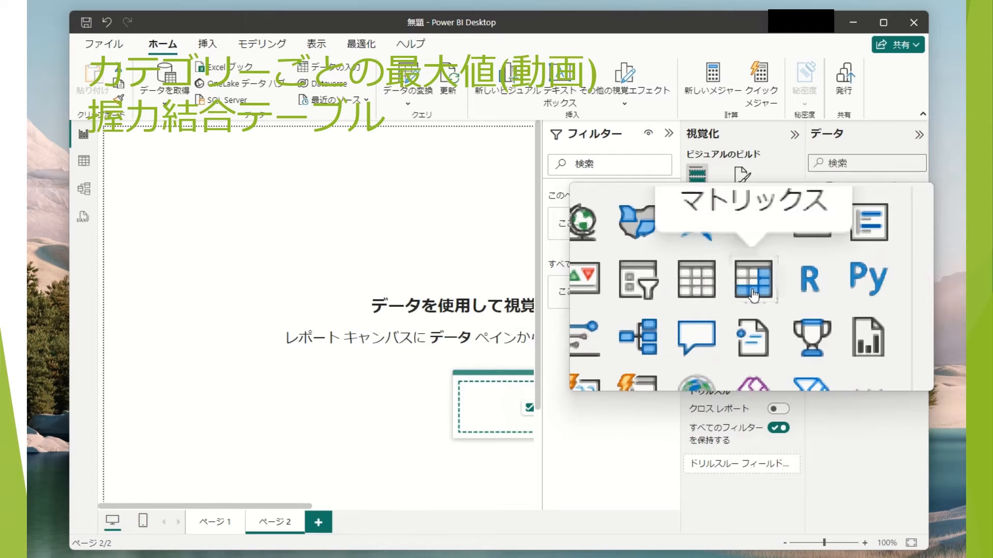
click(753, 294)
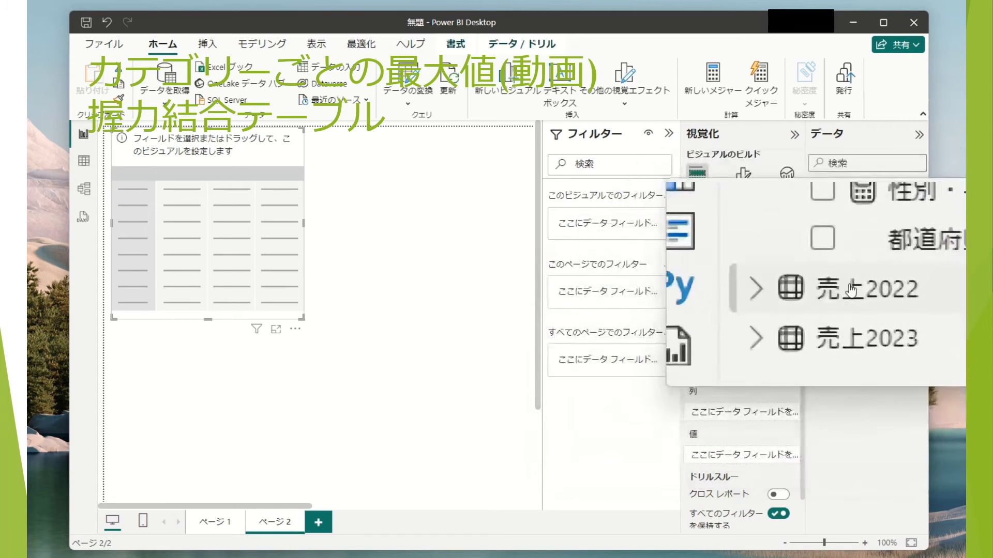
click(843, 279)
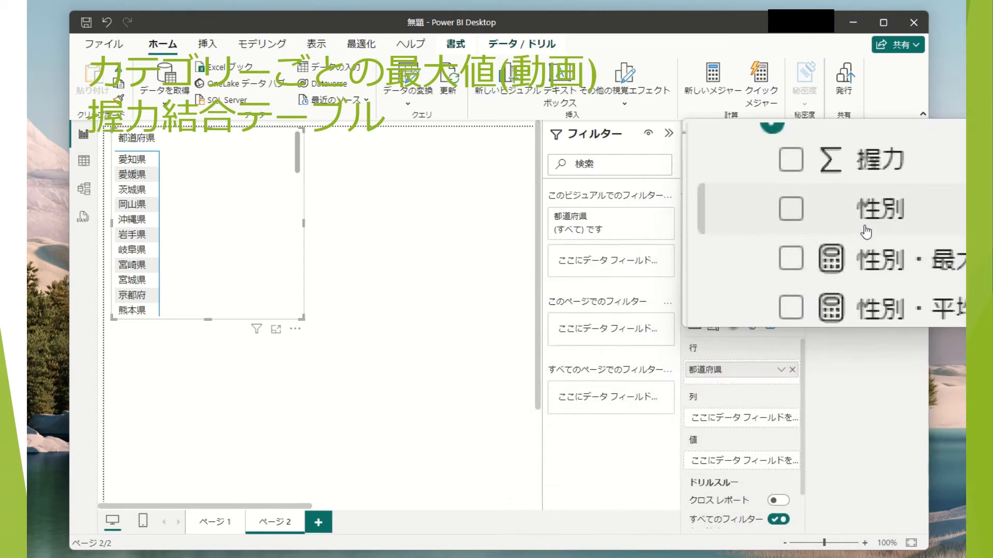
drag(869, 222, 743, 424)
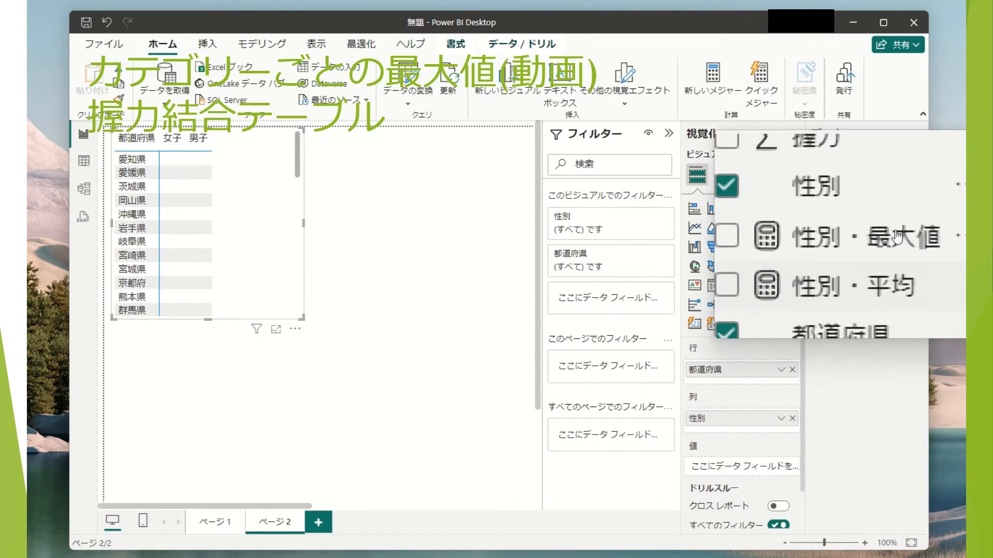
drag(890, 241, 761, 473)
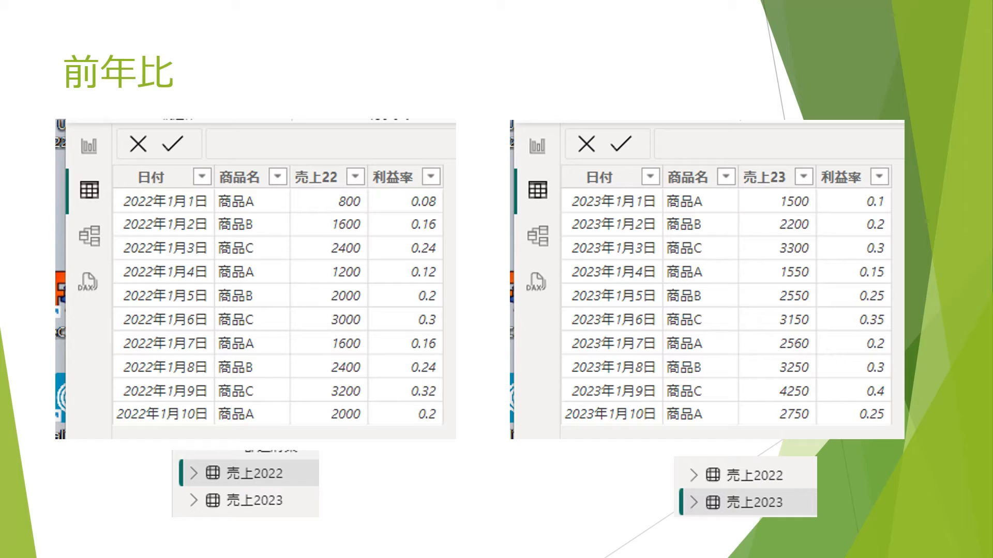
key(Right)
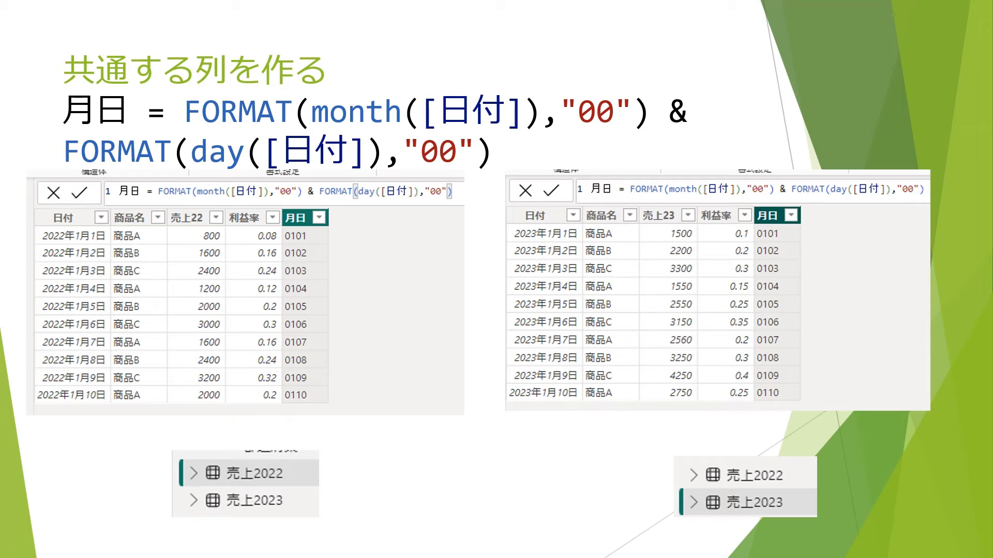
key(Right)
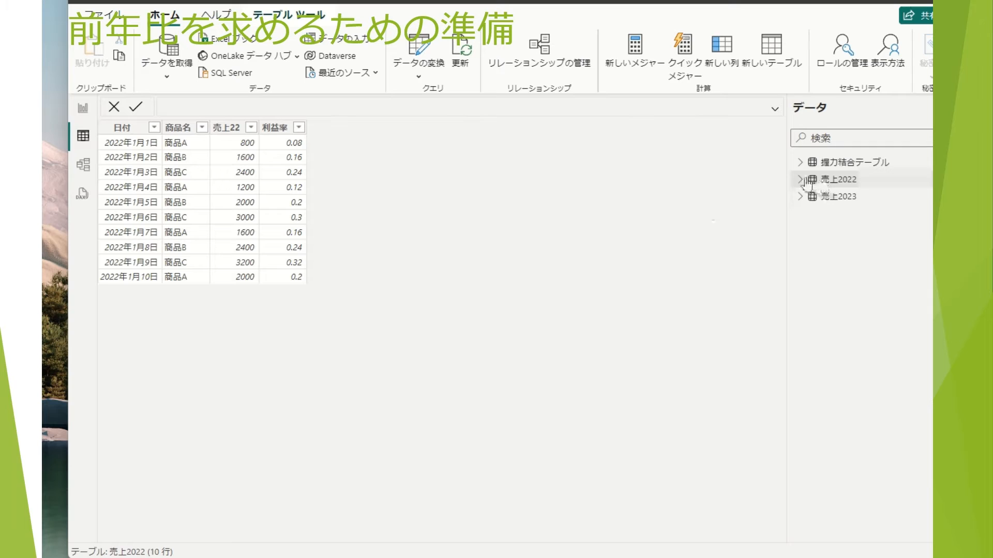
- Add a calculated column to 売上2023 with the formula 月日 = FORMAT(month([日付]),"00") & FORMAT(day([日付]),"00")
click(808, 181)
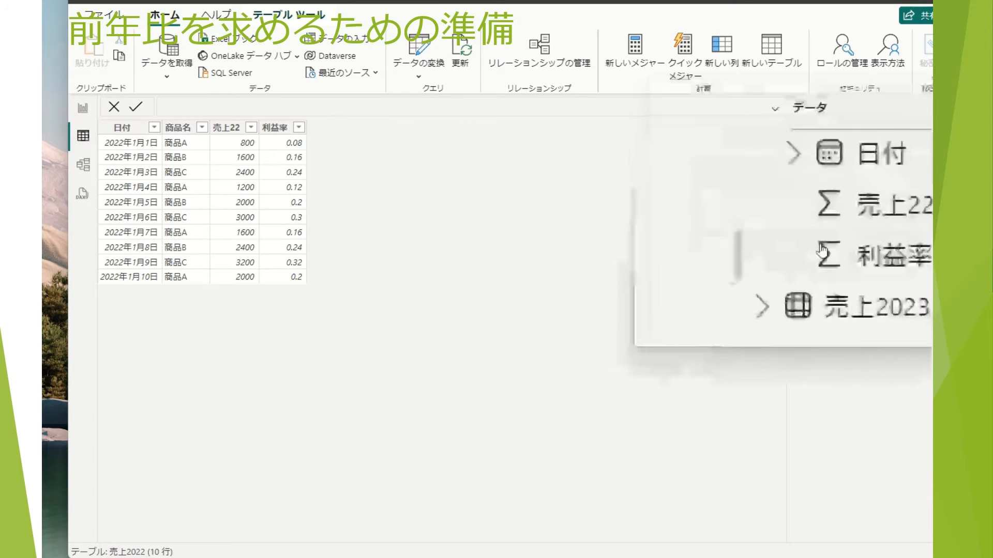
click(805, 270)
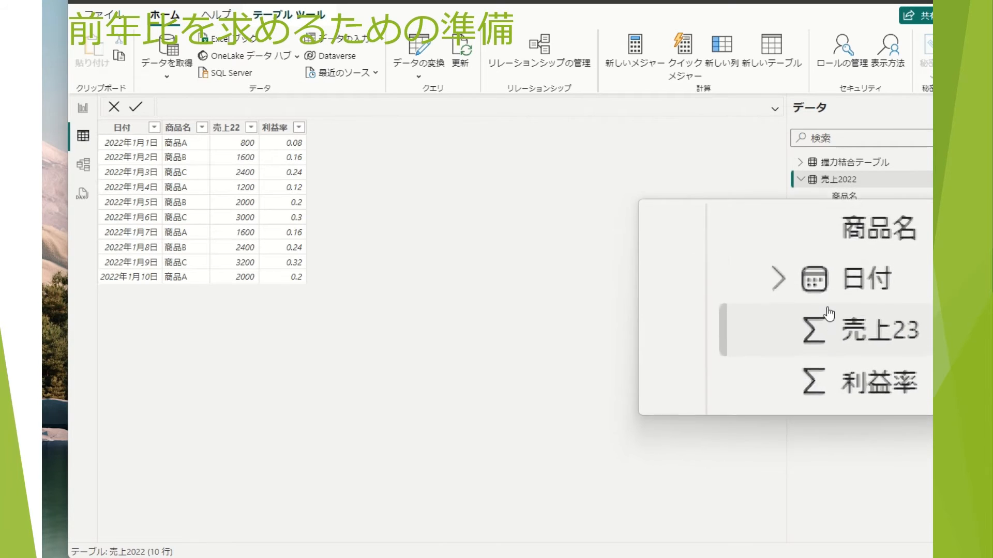
click(829, 265)
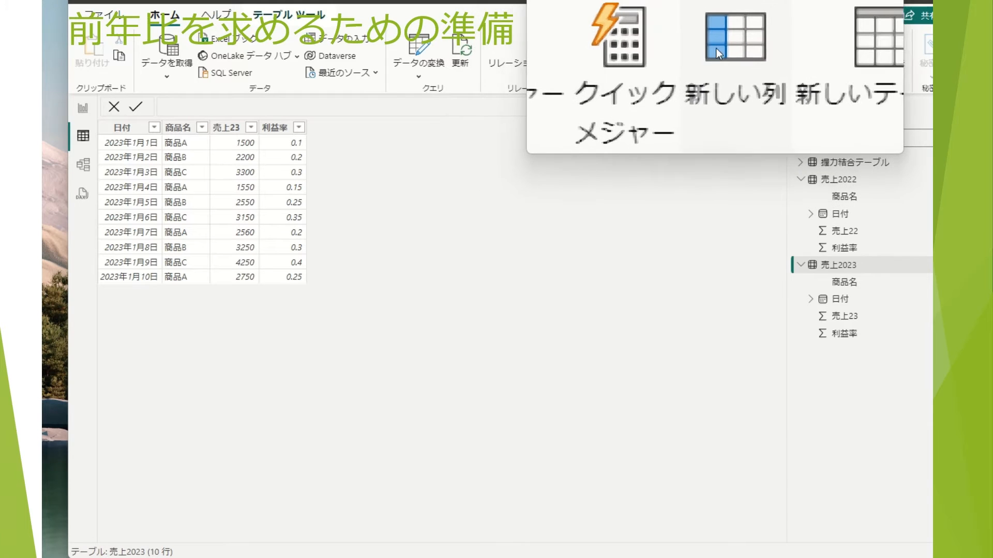
click(719, 49)
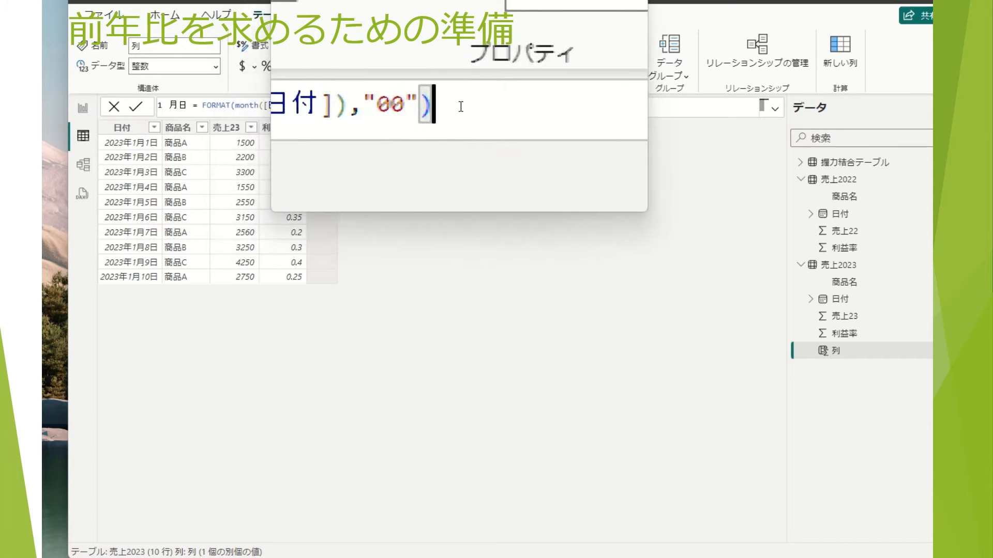
key(Return)
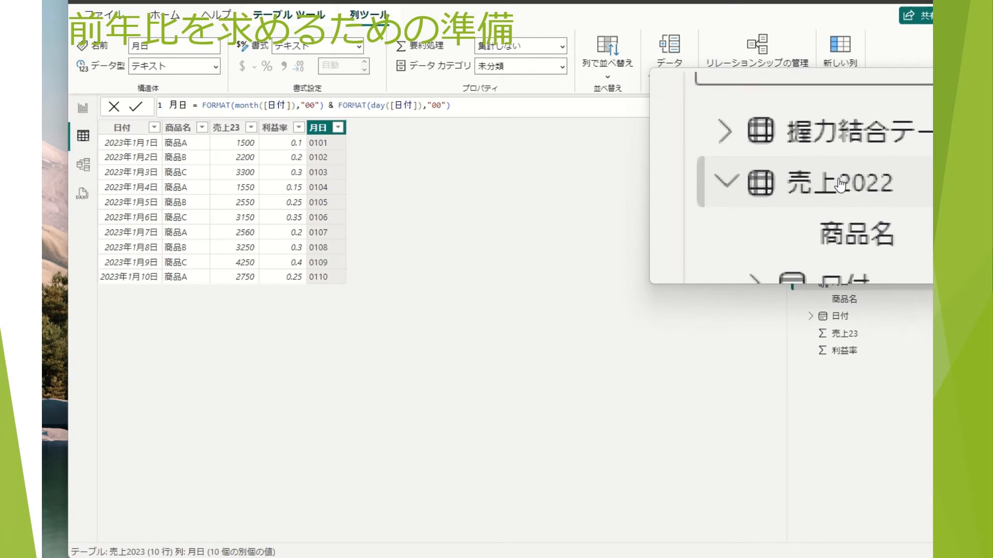
- Add the same 月日 calculated column to 売上2022 and relate it to 月日 in 売上2023 in the model
click(835, 179)
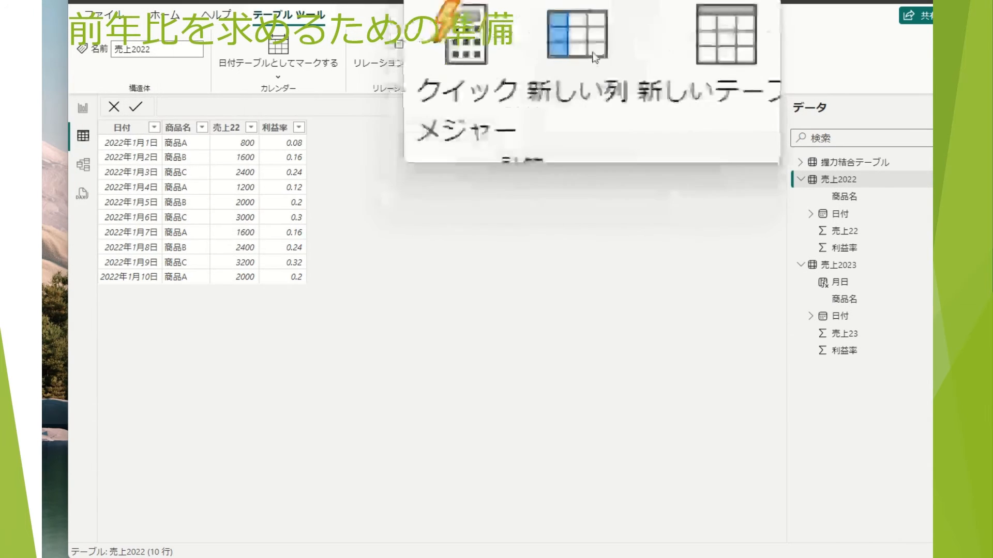
click(593, 49)
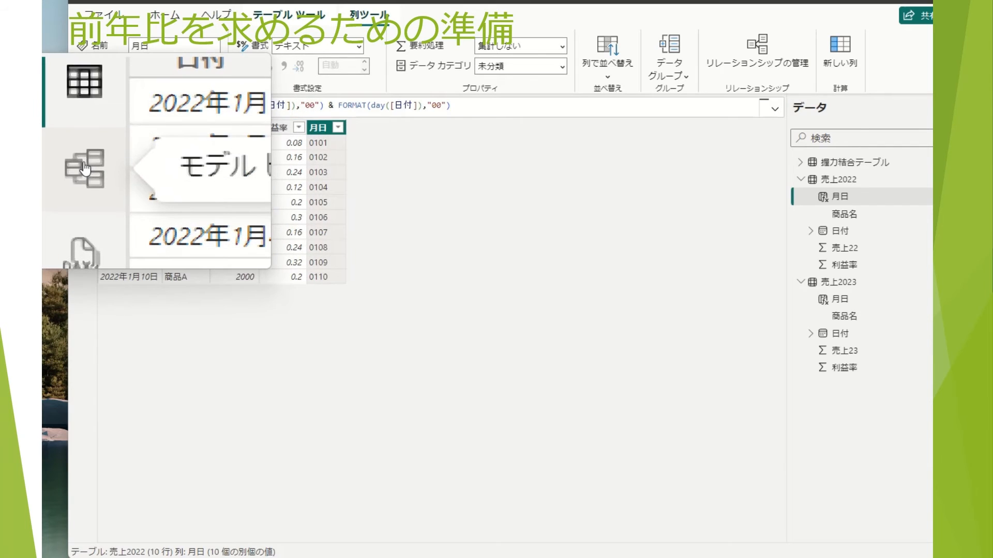
click(85, 162)
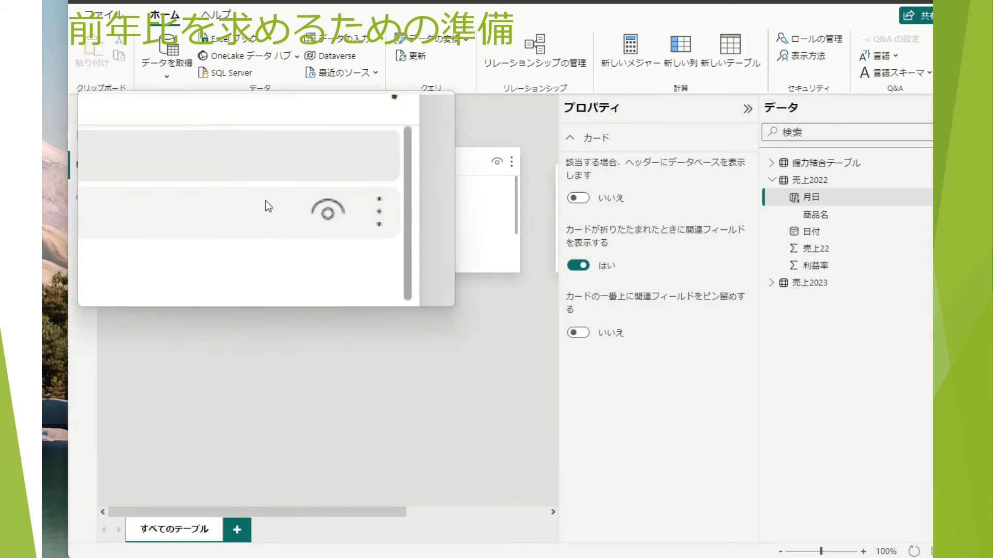
drag(228, 190, 417, 190)
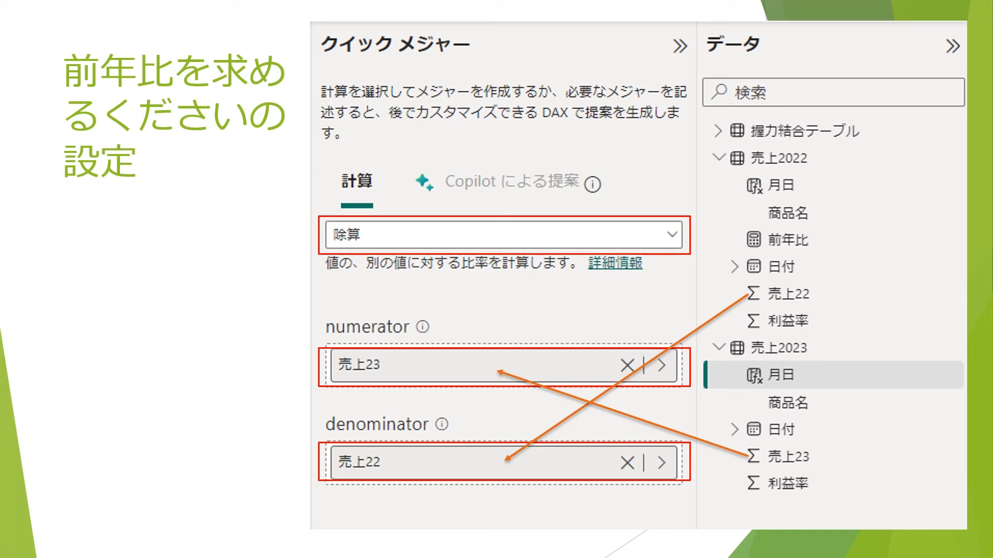
key(Right)
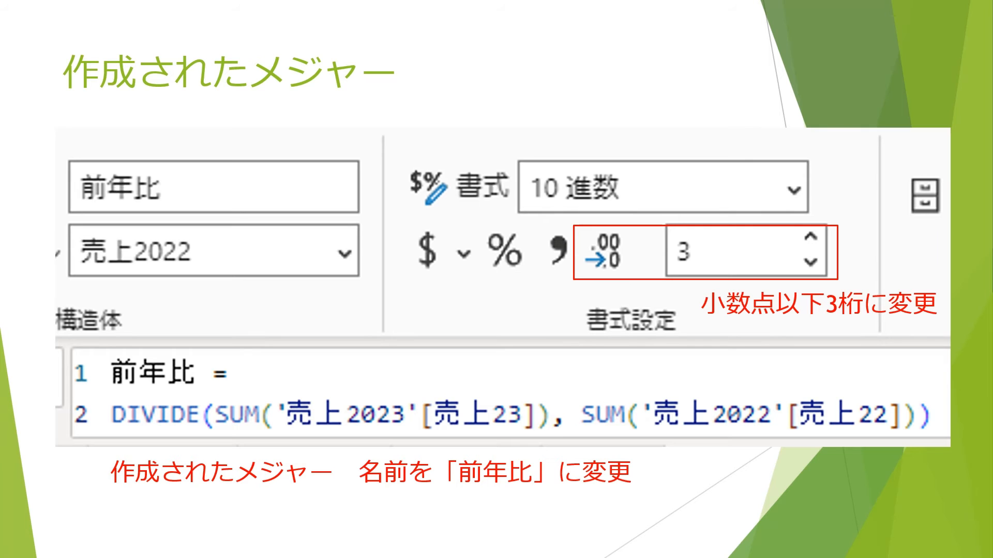
key(Right)
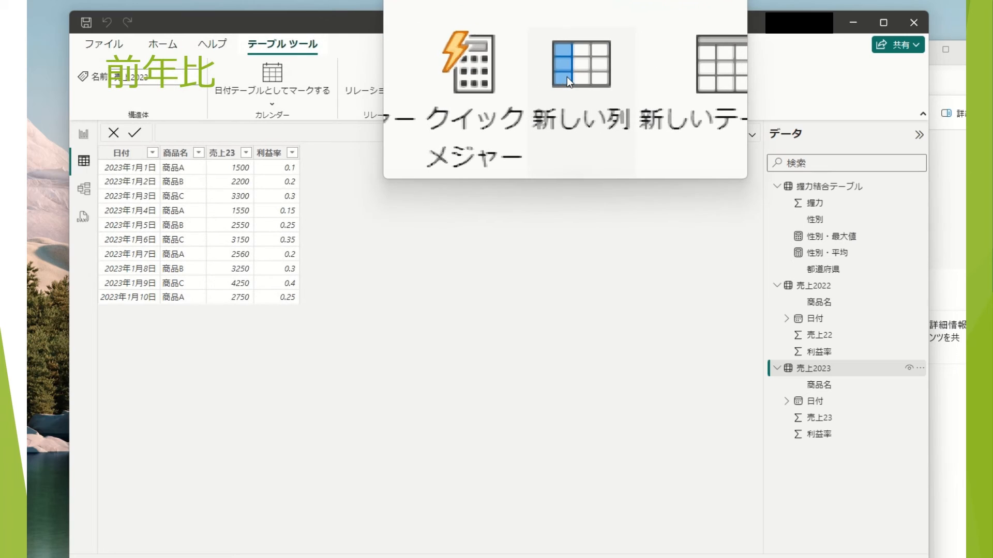
- Add the calculated column 月日 = FORMAT(month([日付]),"00") & FORMAT(day([日付]),"00") to both 売上2023 and 売上2022
click(567, 77)
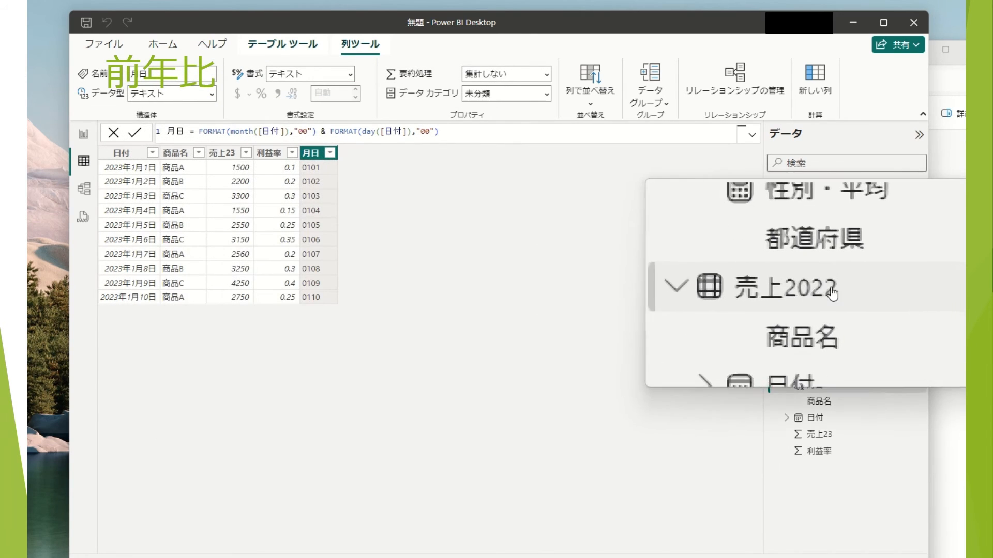
click(827, 284)
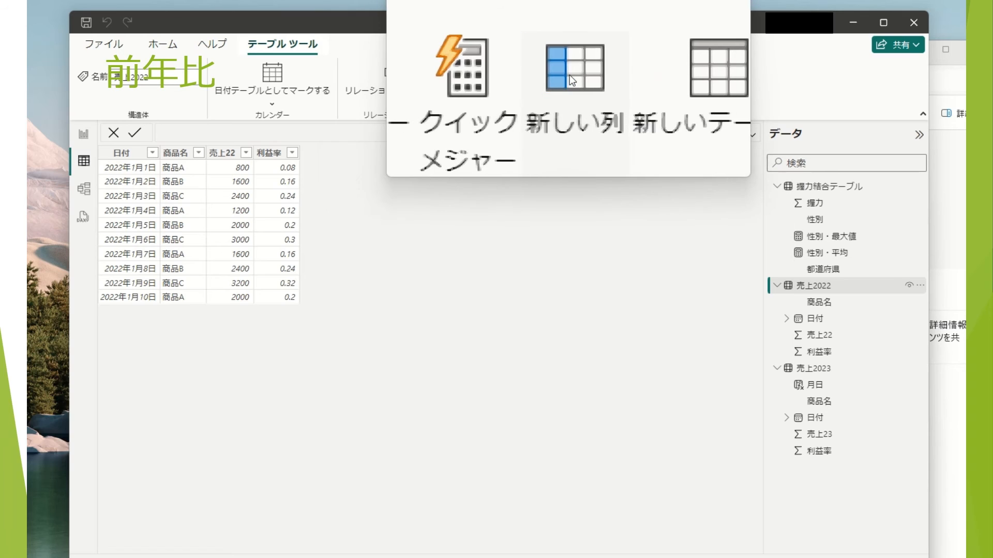
click(572, 80)
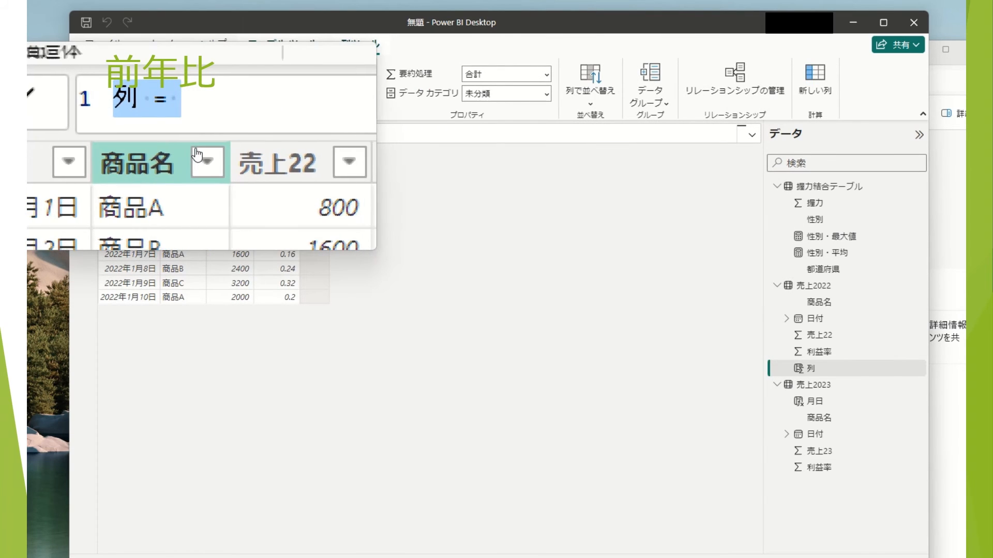
text(月日 = FORMAT(month([日付]),"00") & FORMAT(day([日付]),"00"))
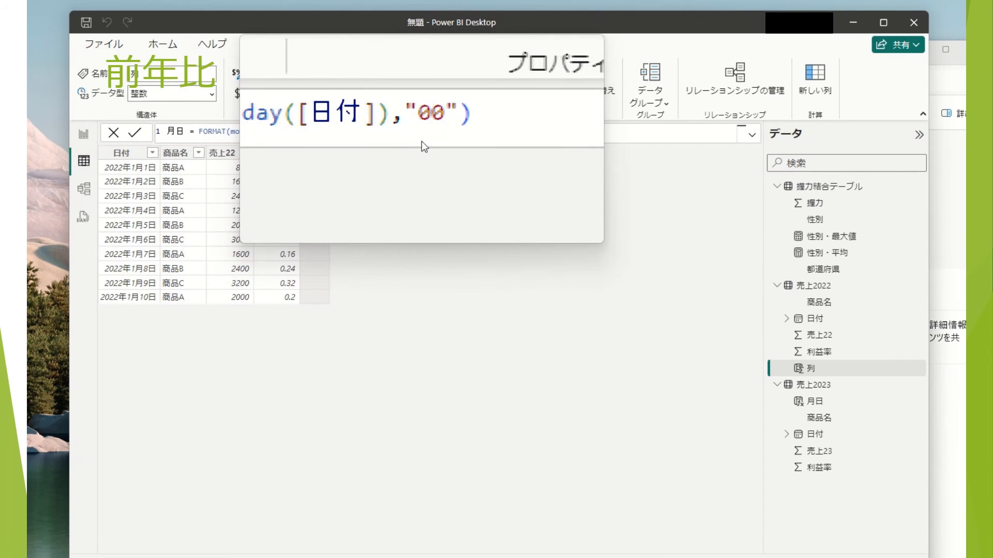
key(Return)
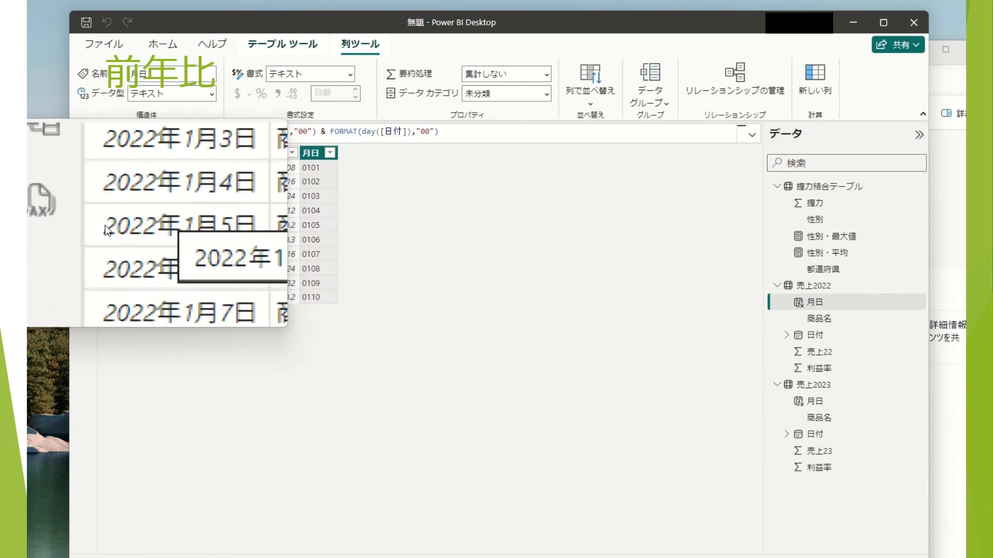
- Create a relationship between 月日 in 売上2022 and 月日 in 売上2023 in the model view, and return to the table view
click(86, 189)
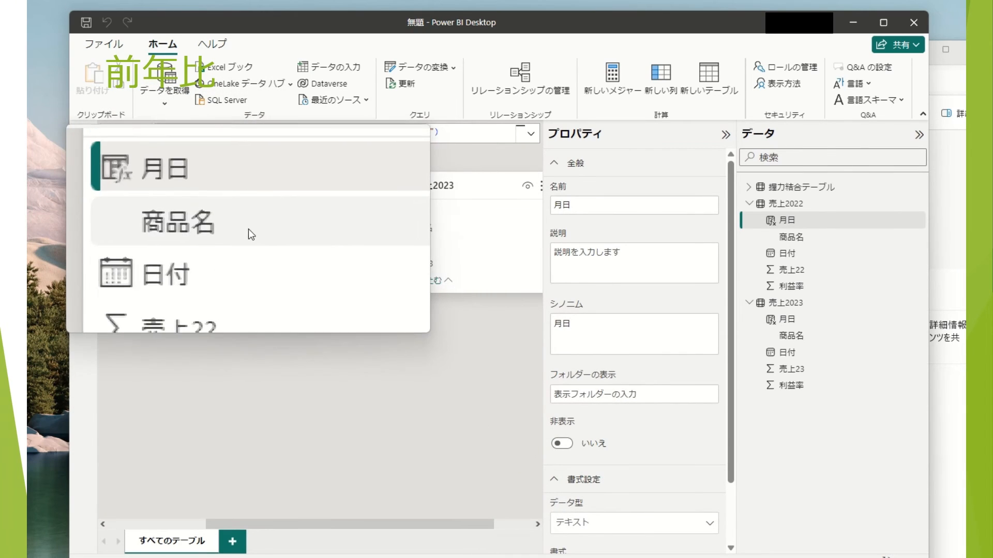
drag(268, 211, 424, 212)
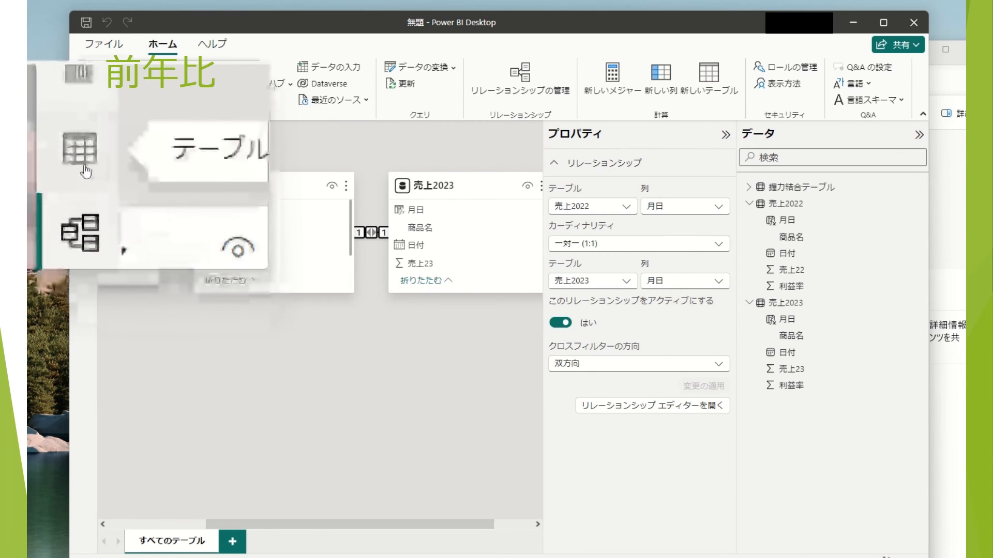
click(83, 157)
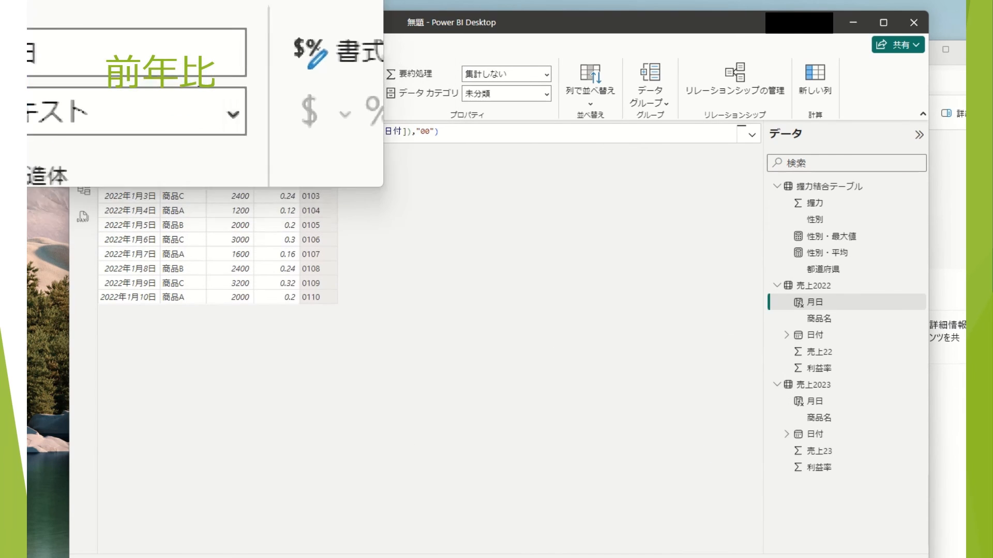
- Start a new quick measure and choose 除算 as its calculation
click(162, 44)
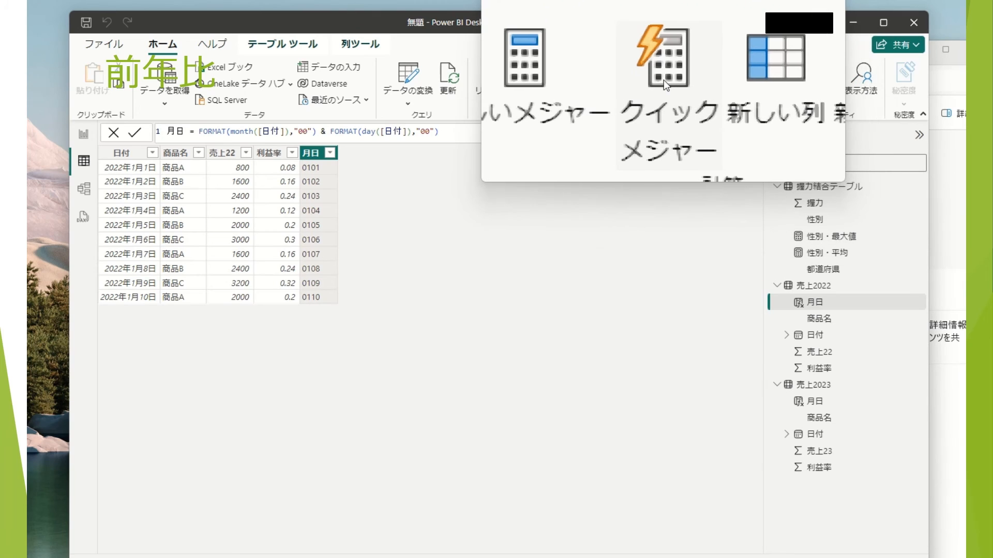
click(663, 79)
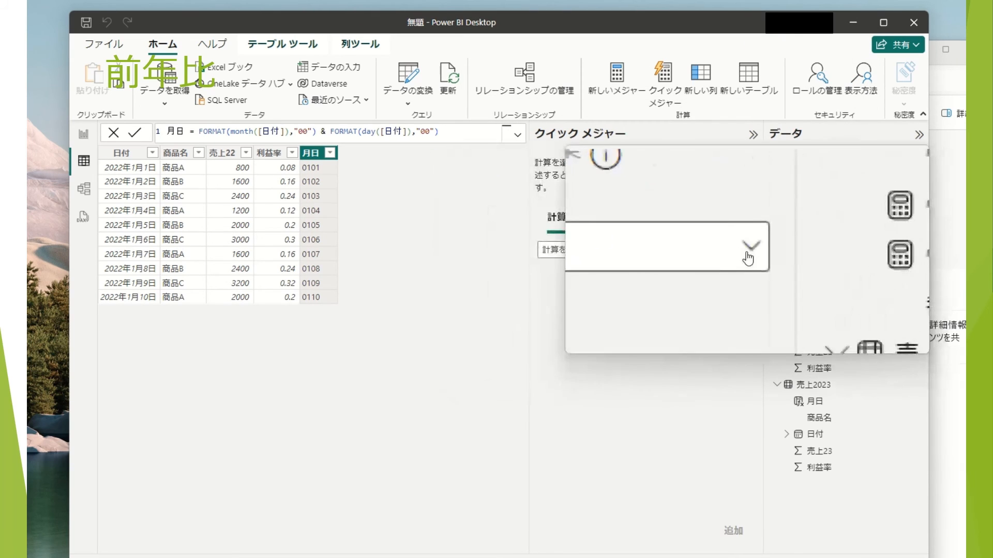
click(748, 253)
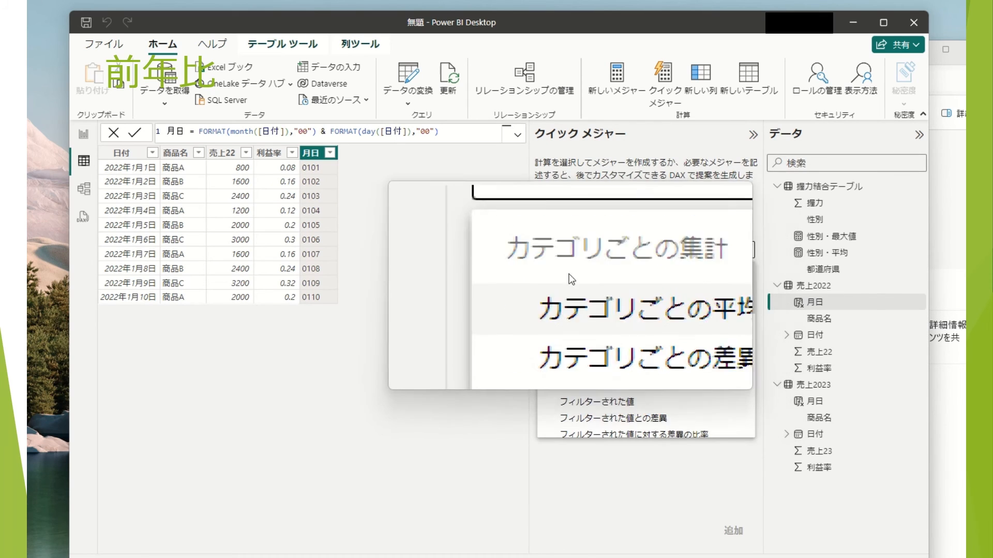
scroll(561, 321, down, 5)
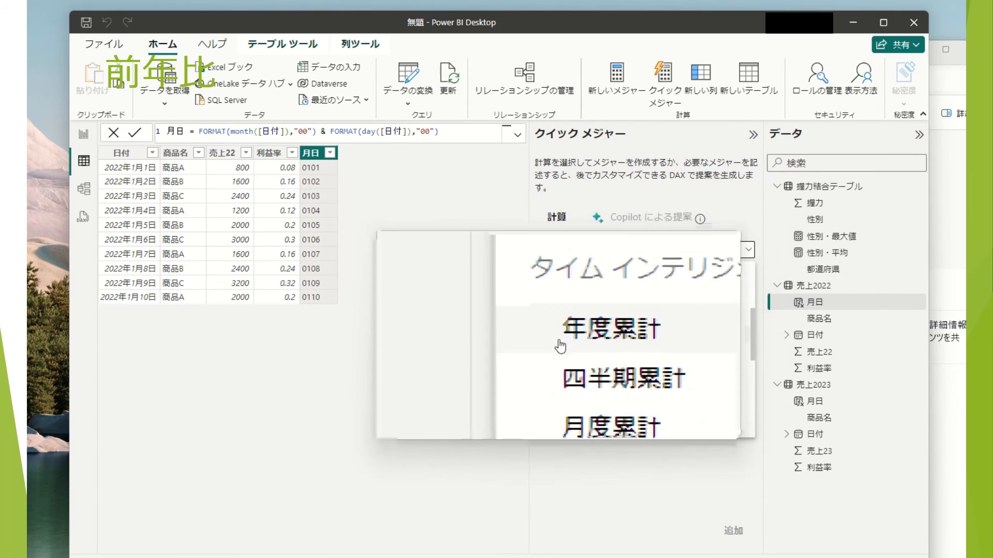
scroll(560, 346, down, 10)
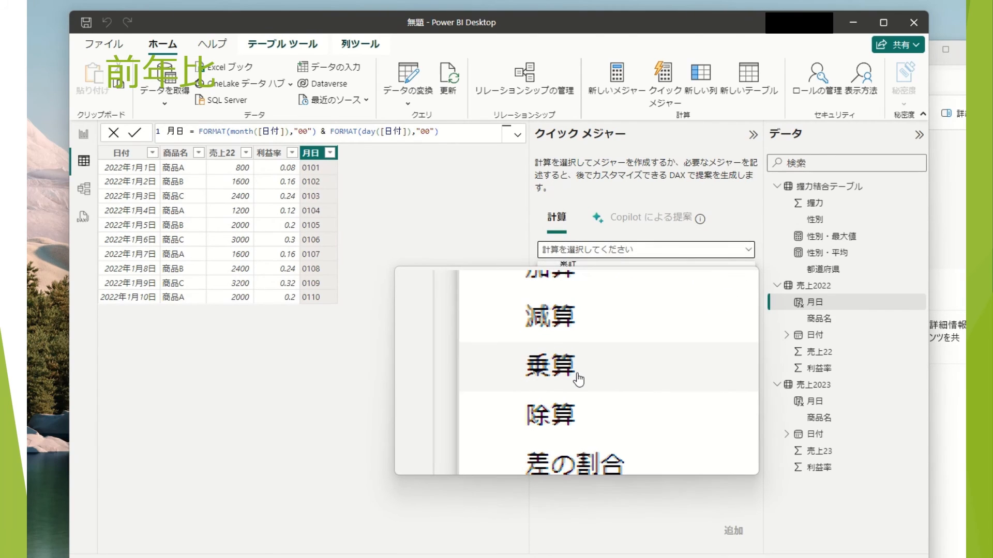
click(578, 380)
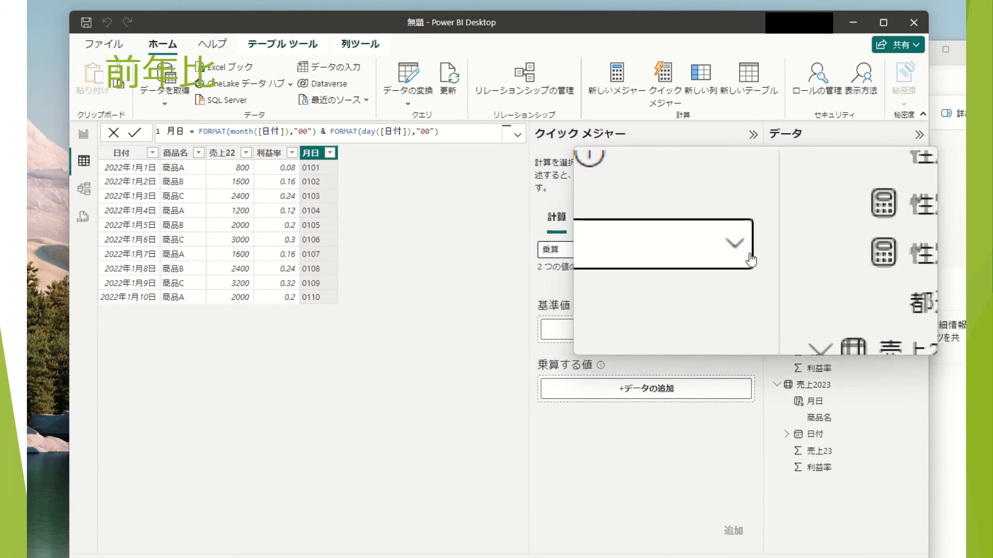
click(747, 250)
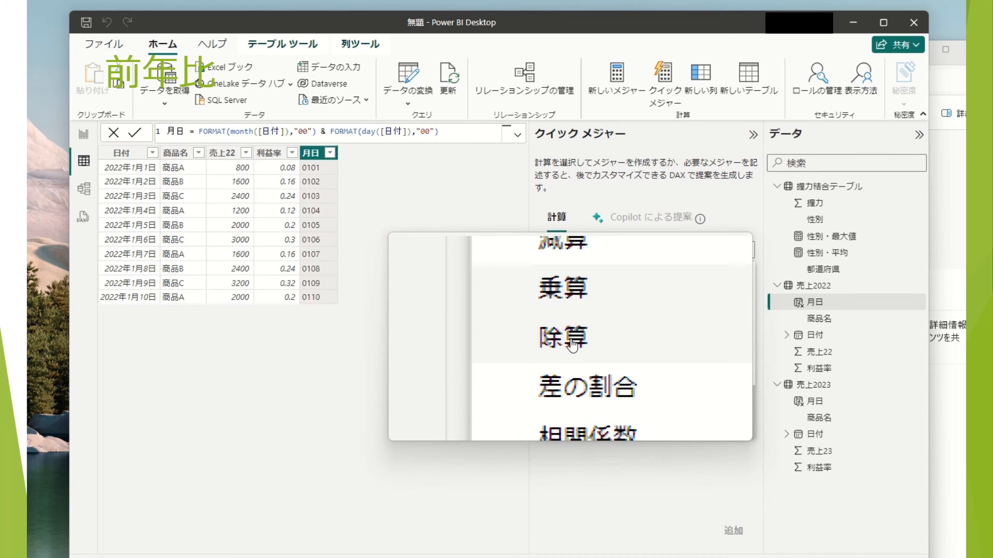
click(573, 345)
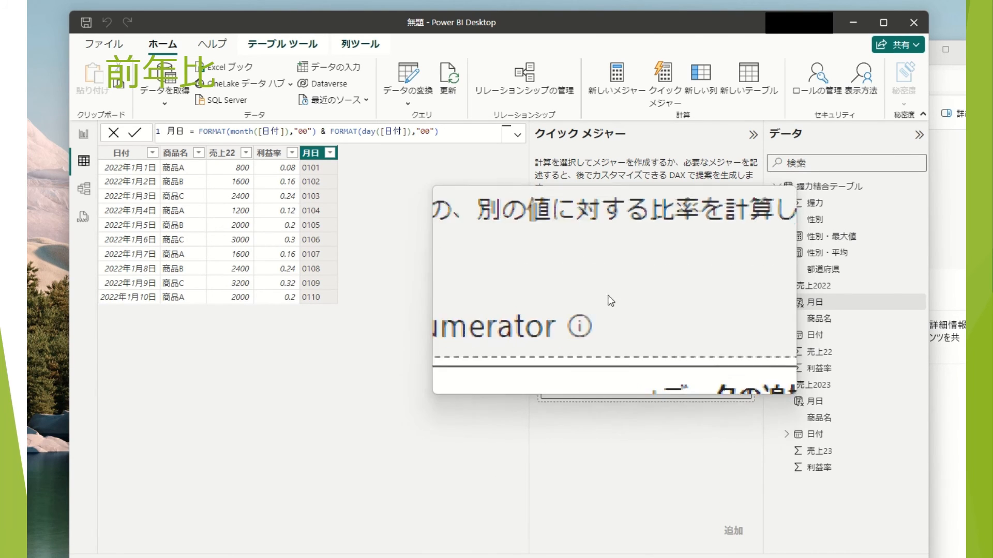
- Set 売上23 as the numerator and 売上22 as the denominator, and add the quick measure
mouse_move(598, 311)
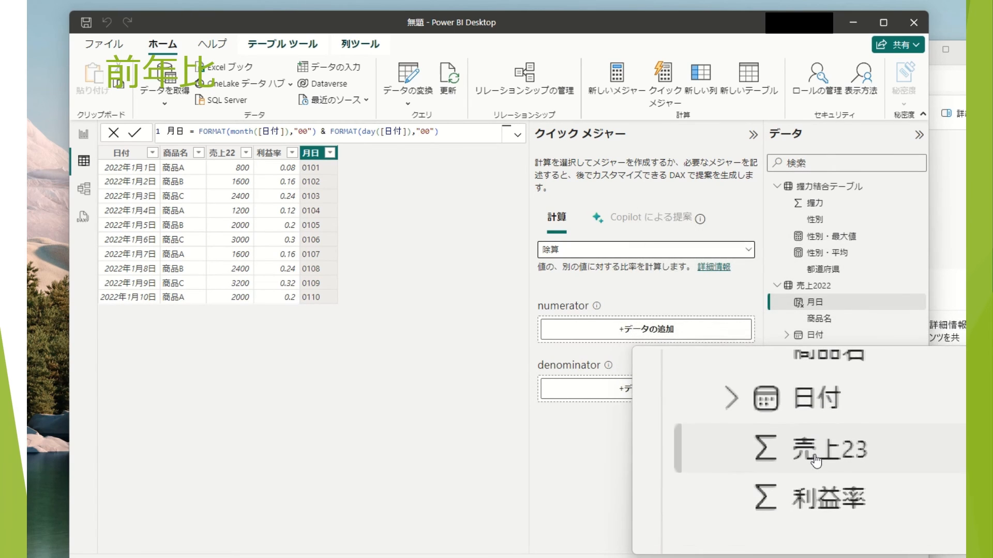
drag(817, 450, 623, 335)
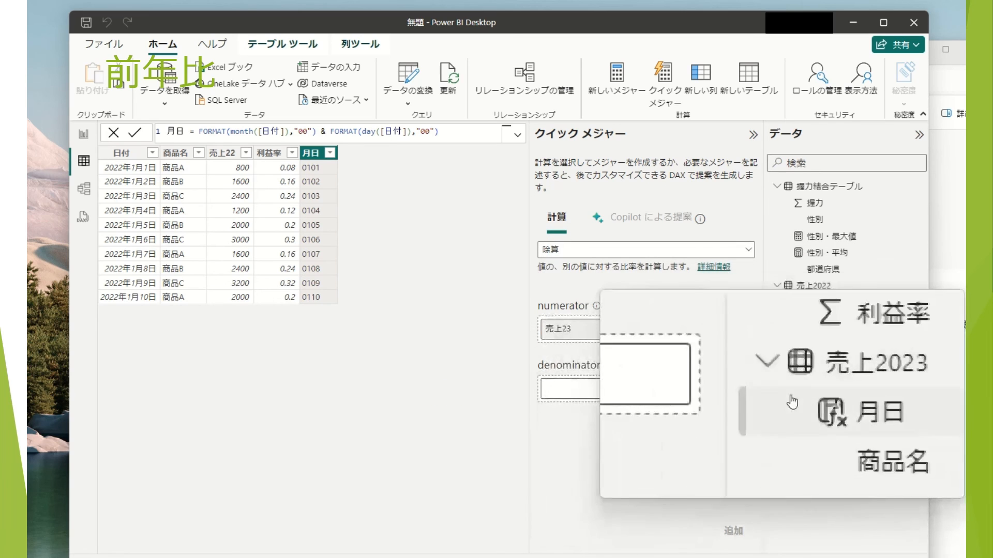
drag(827, 360, 664, 396)
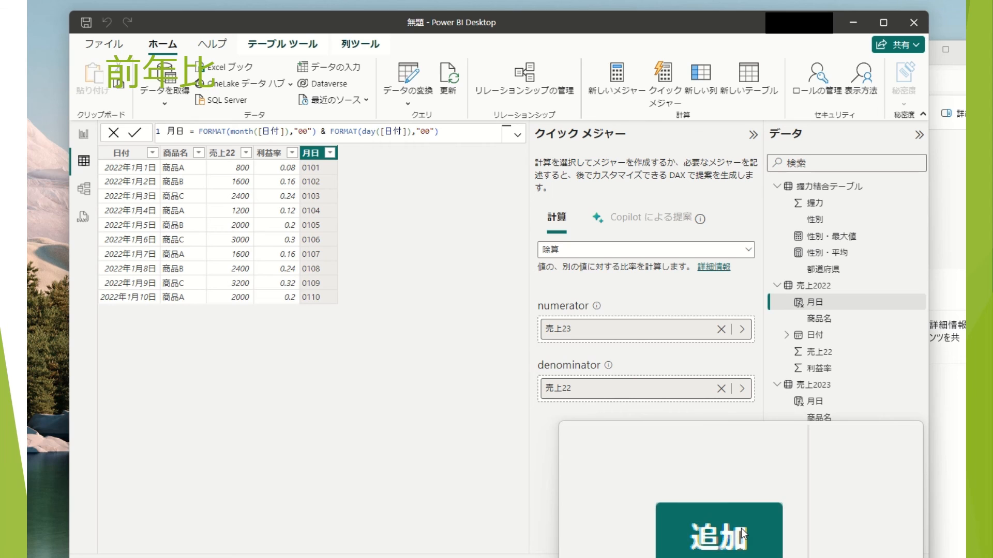
click(743, 534)
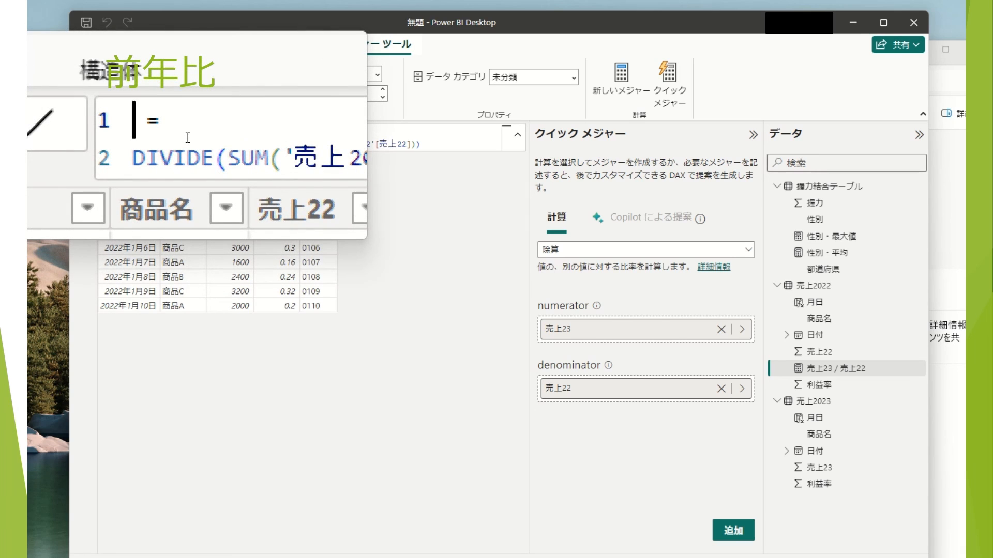
- Rename the new division measure to 前年比 in its formula and commit the change
text(ze)
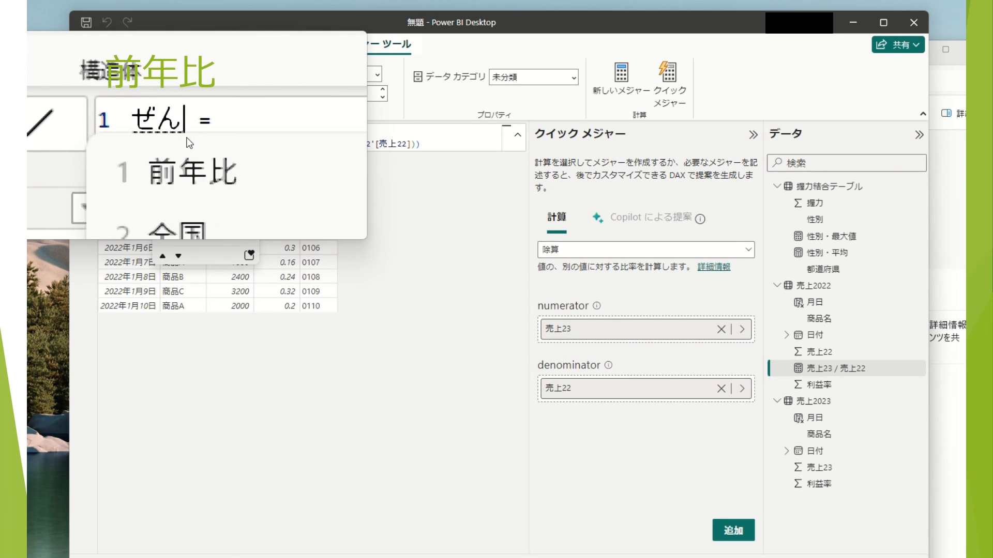
key(Return)
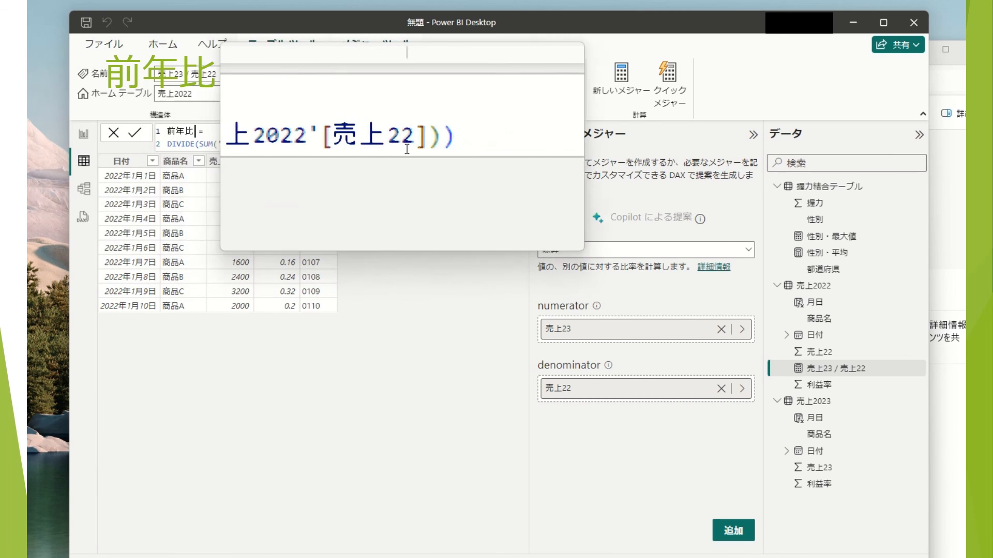
click(441, 145)
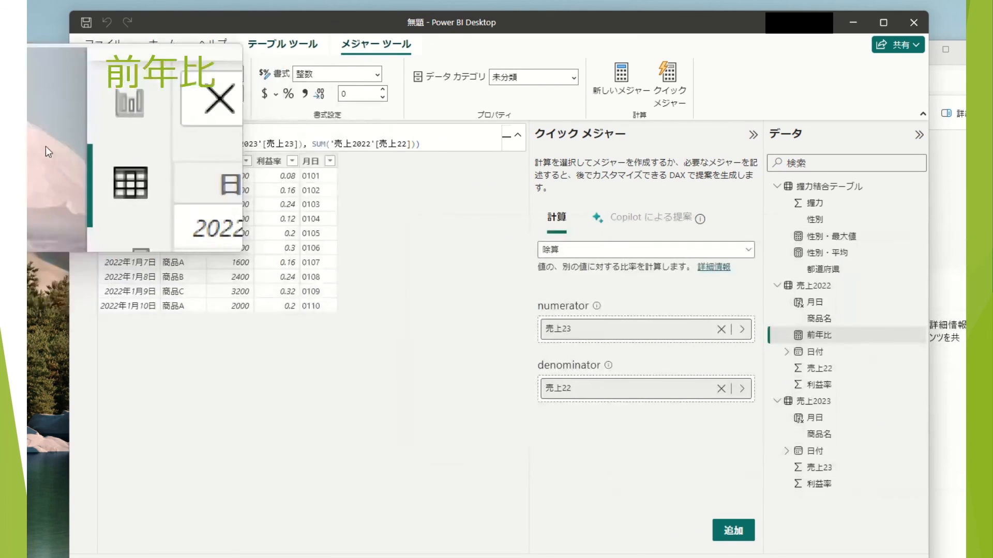
- Add a table visual to ページ 3 in the report view, showing 日付 and 売上23 from 売上2023 and the 前年比 measure
click(84, 134)
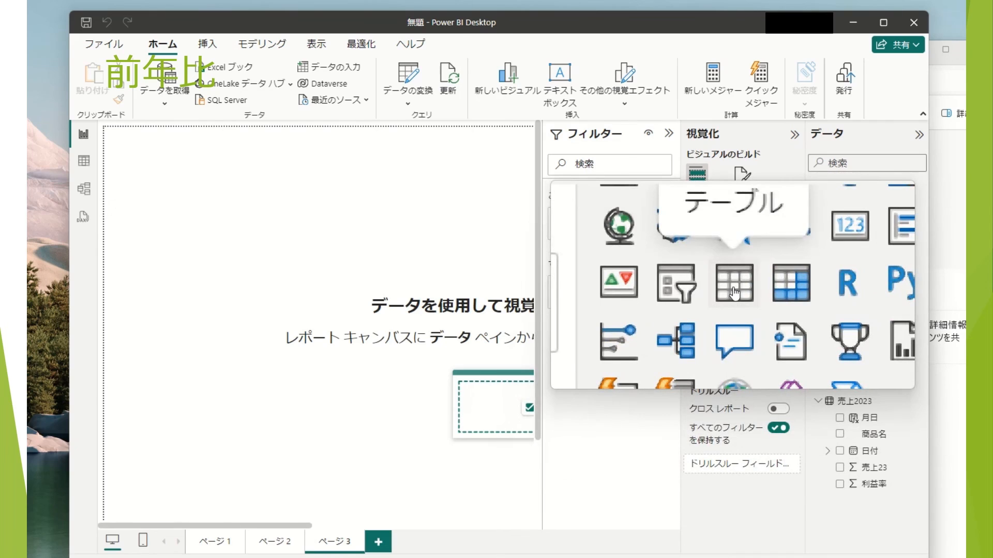
click(733, 287)
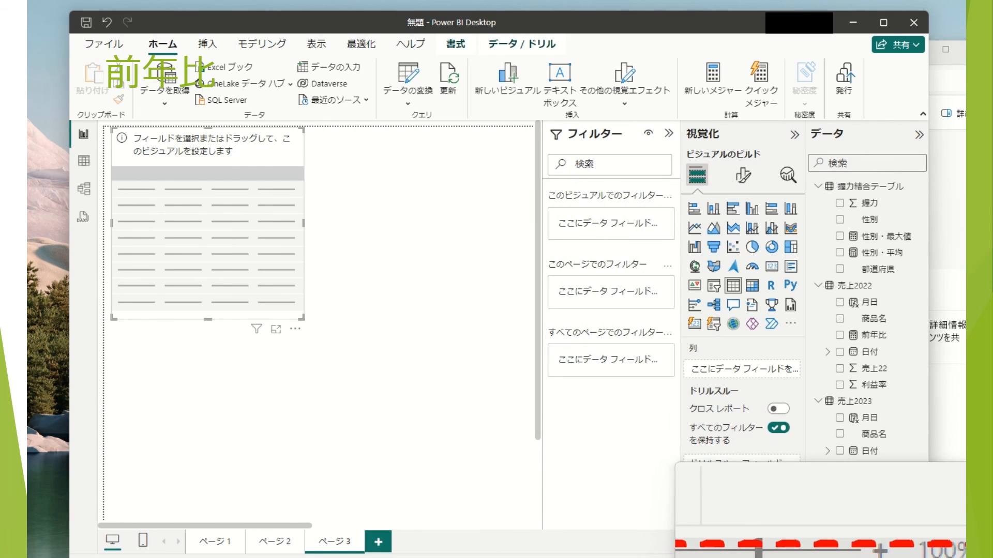
click(842, 454)
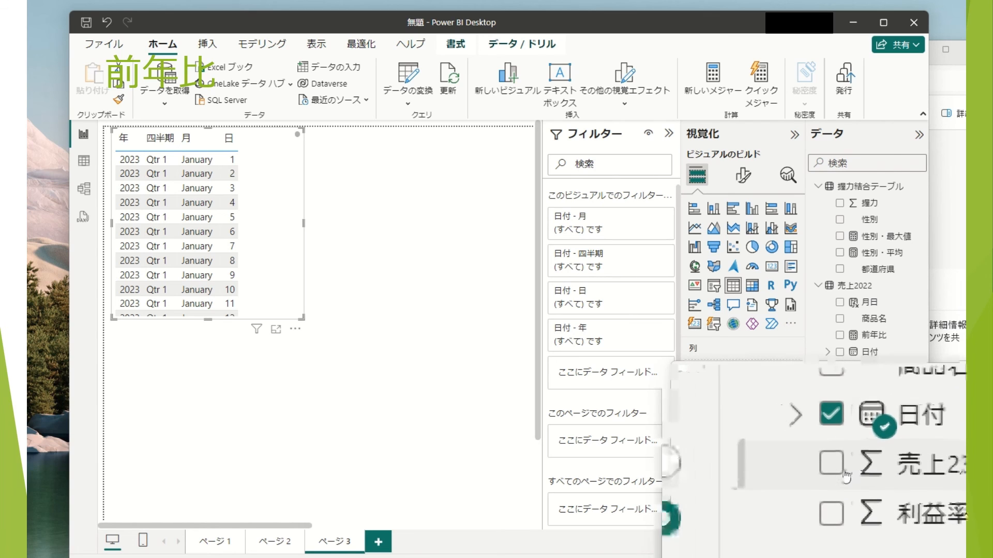
click(846, 474)
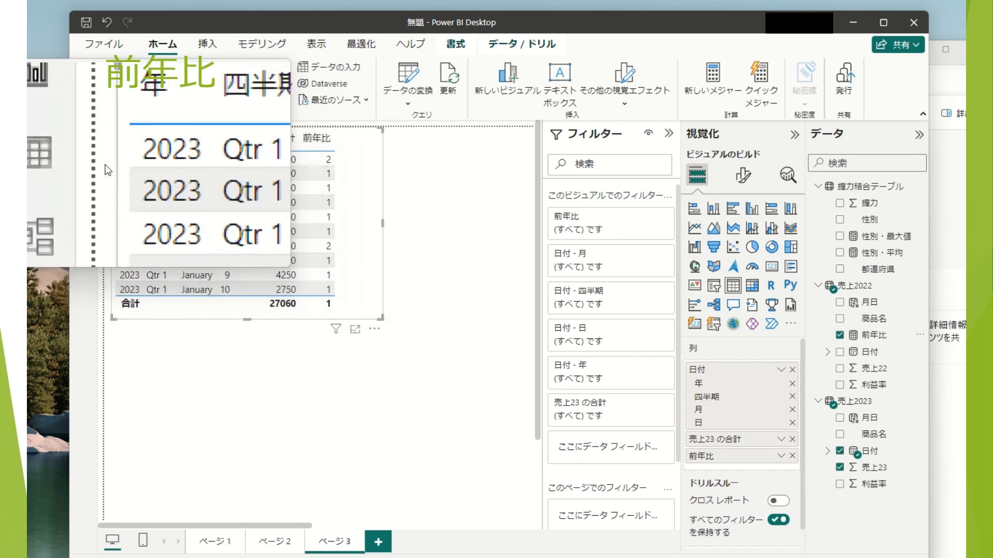
- Set the 前年比 measure's format to 3 decimal places in the table view, and return to the report view
click(84, 161)
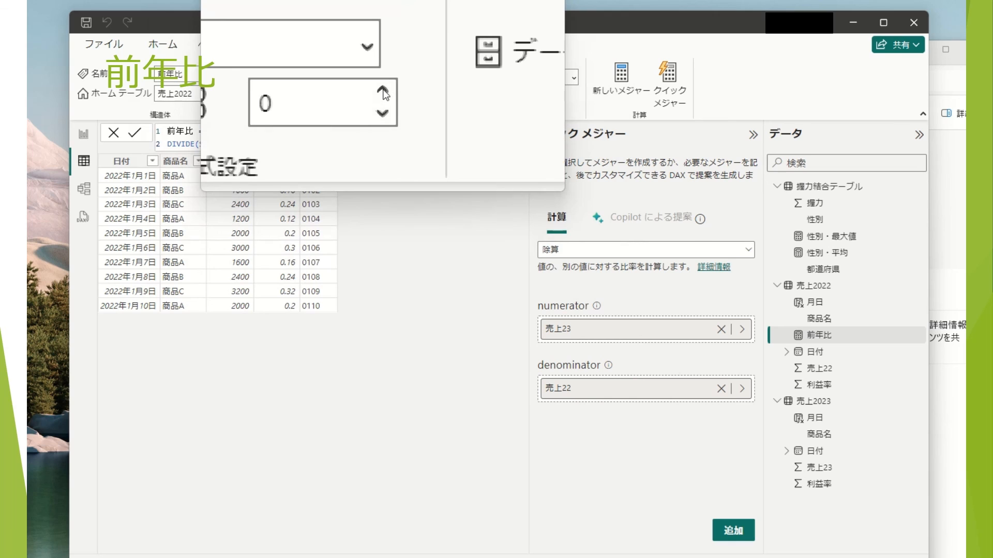
click(384, 92)
click(384, 92)
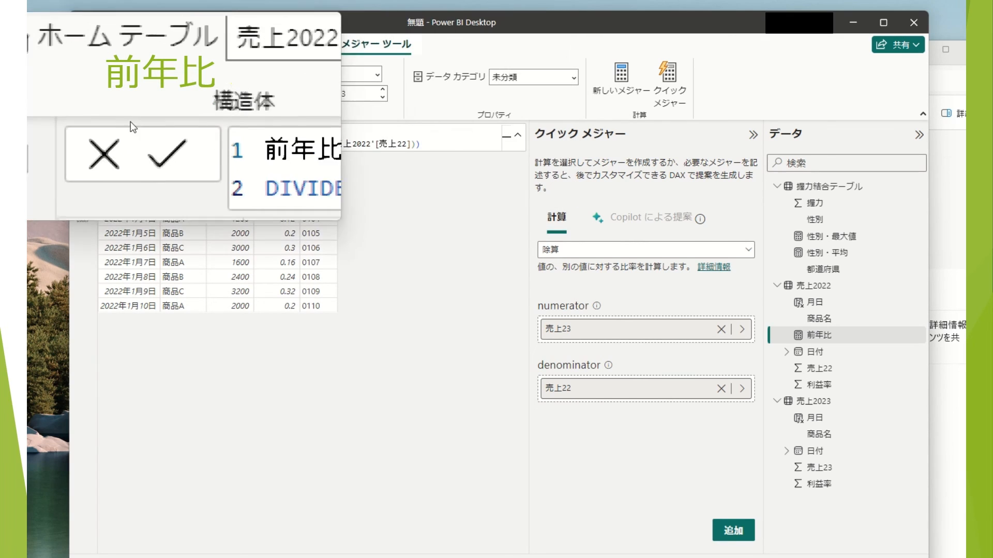
click(83, 133)
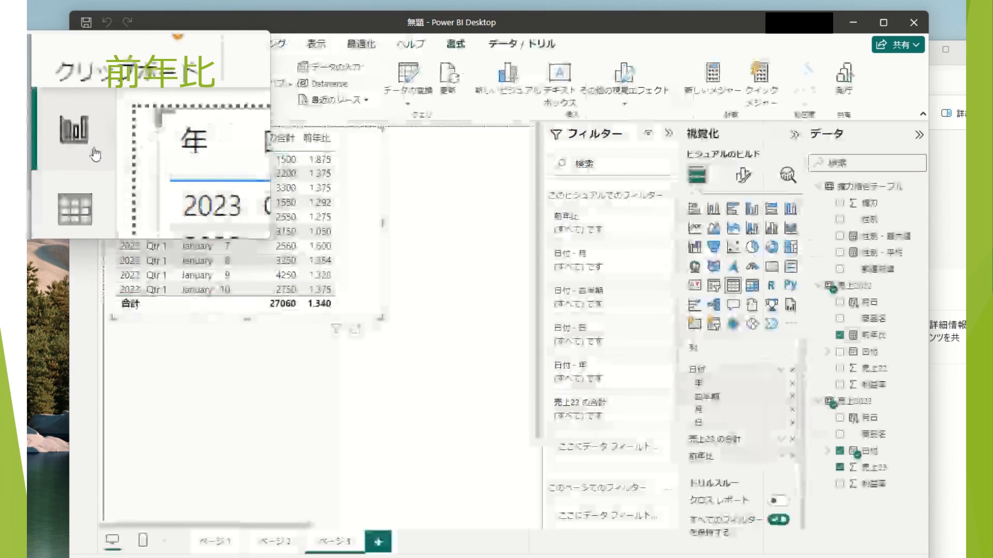